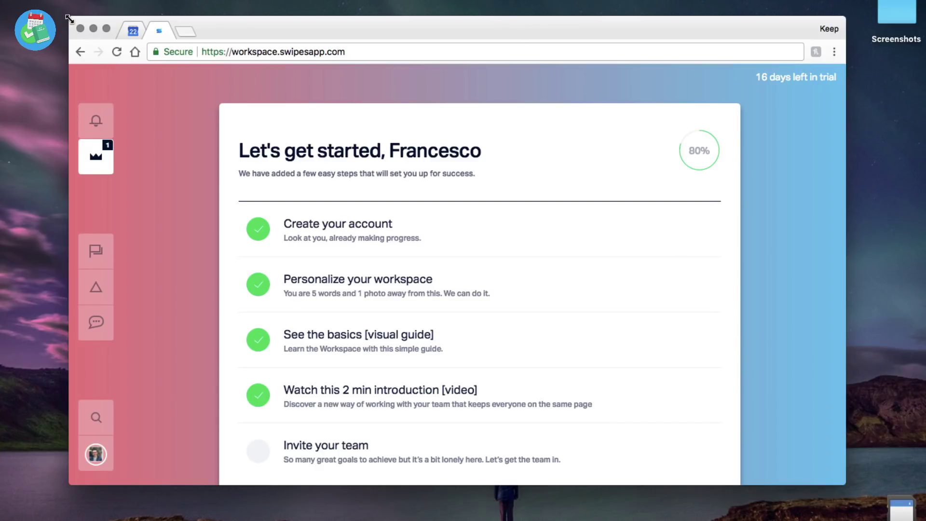
pyautogui.moveTo(69, 18); pyautogui.dragTo(147, 80)
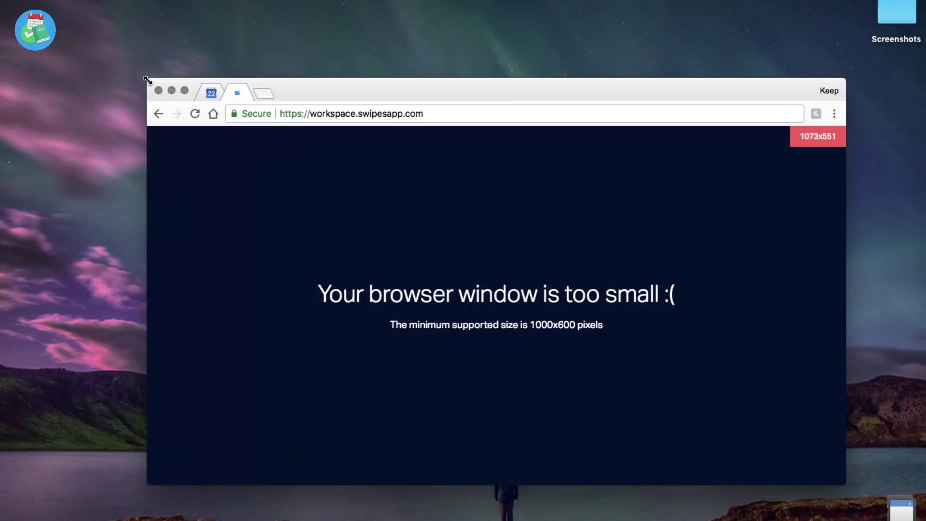
pyautogui.moveTo(147, 80); pyautogui.dragTo(81, 9)
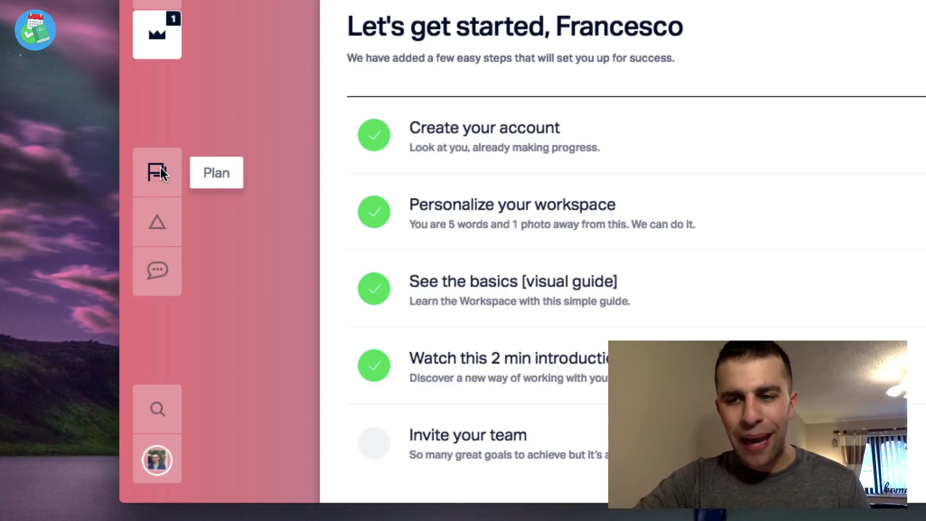
# Step: Open the Plan page and scroll through the plans listed there
pyautogui.click(160, 168)
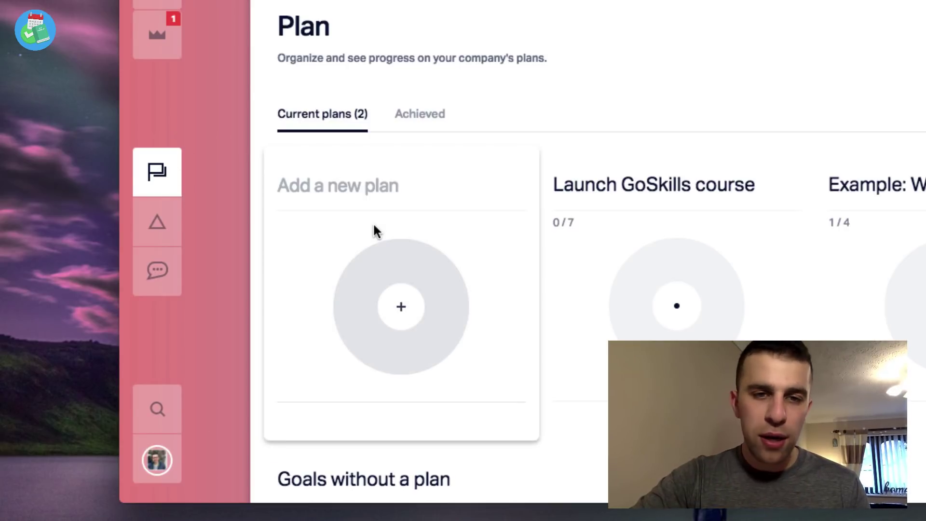
pyautogui.scroll(-3, 372, 222)
pyautogui.scroll(3, 372, 222)
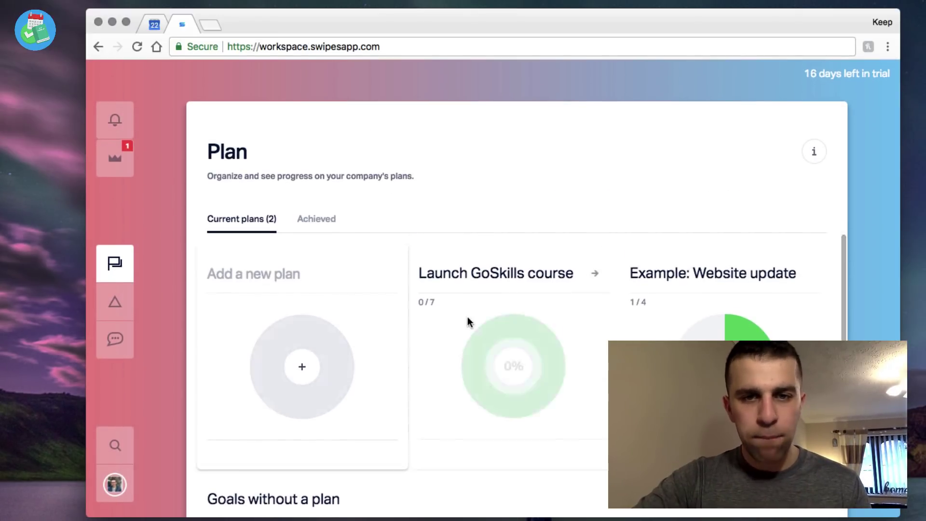
pyautogui.scroll(-2, 467, 321)
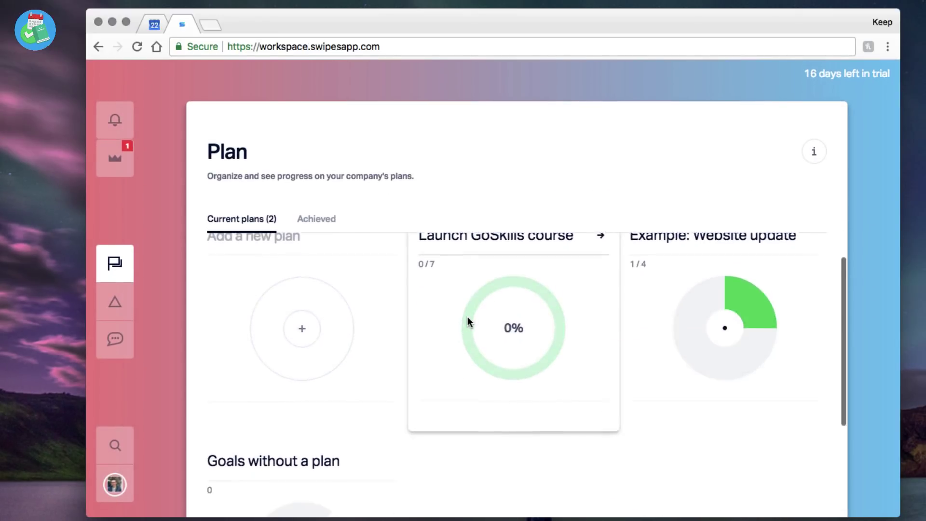
pyautogui.scroll(1, 467, 321)
pyautogui.scroll(1, 467, 317)
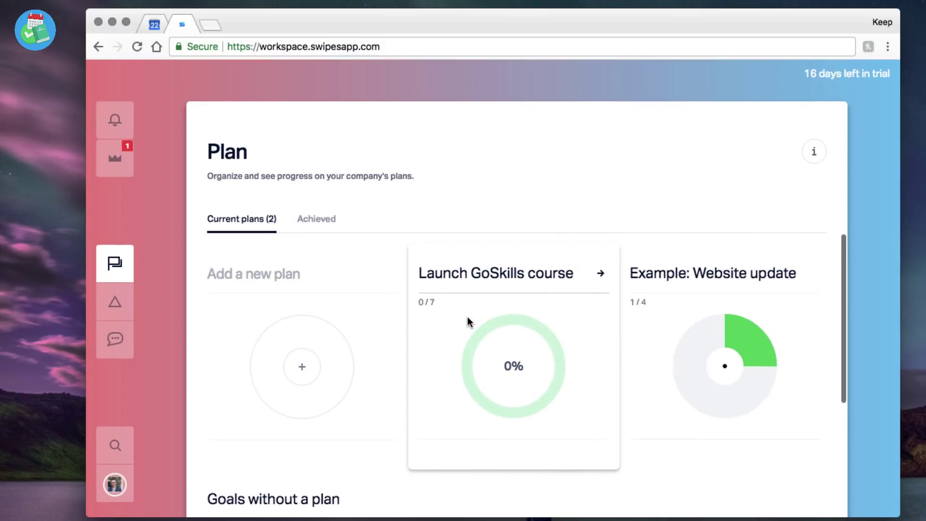
pyautogui.scroll(-3, 470, 337)
pyautogui.scroll(-1, 470, 337)
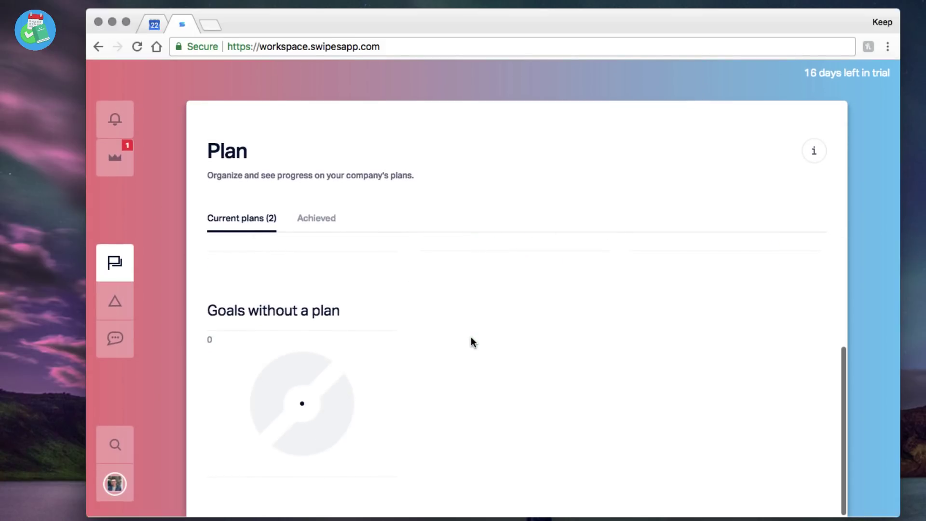
pyautogui.scroll(3, 352, 294)
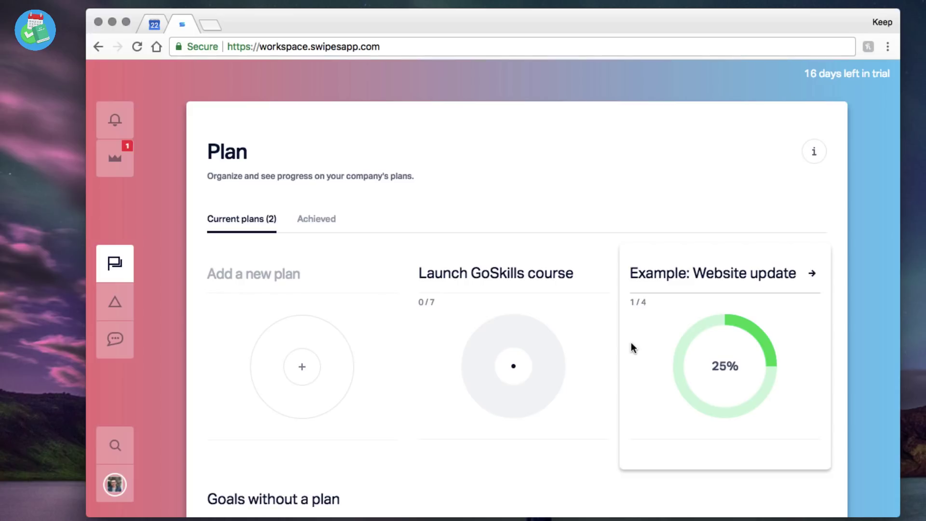
pyautogui.scroll(-4, 541, 344)
pyautogui.scroll(4, 541, 343)
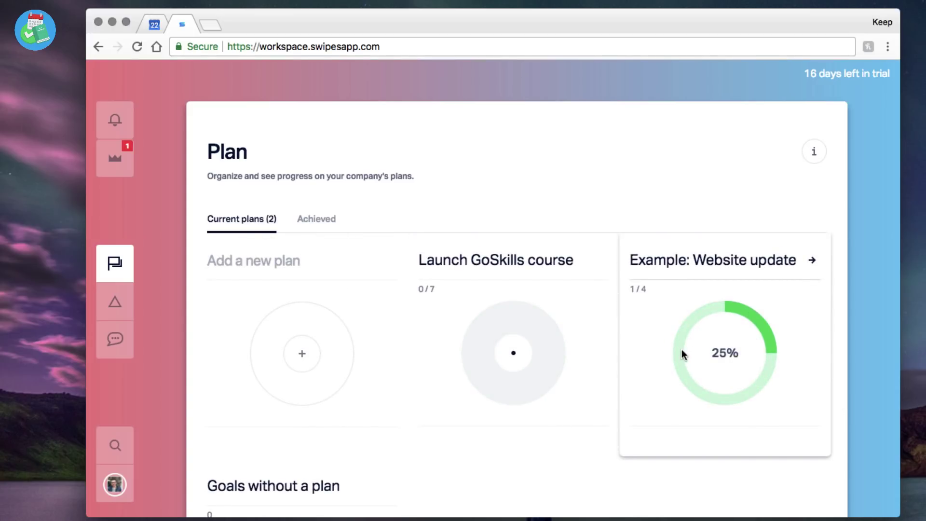
pyautogui.scroll(-4, 562, 332)
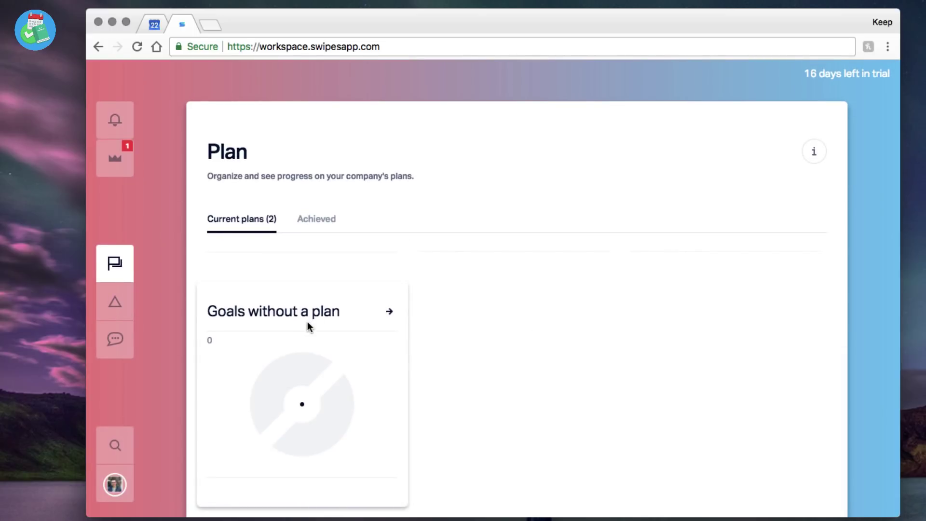
pyautogui.scroll(4, 346, 331)
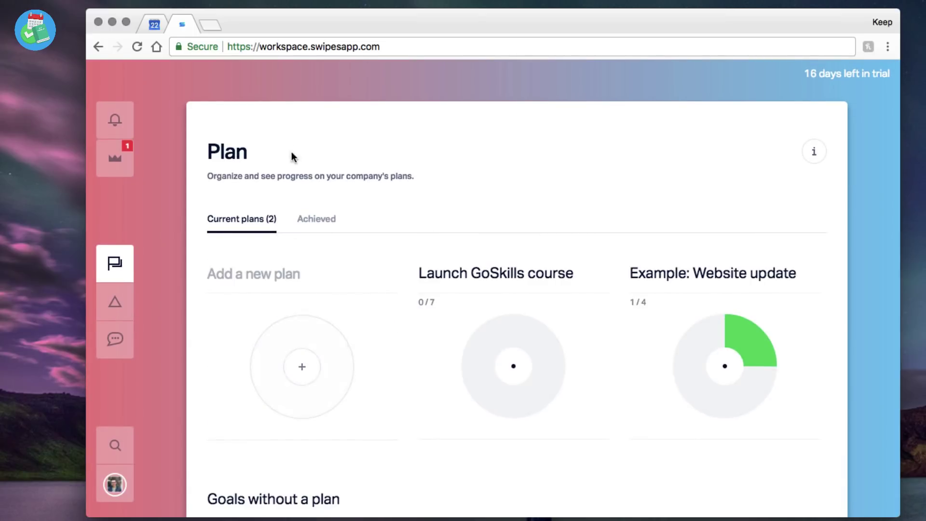
# Step: Check the Achieved plans, then return to Current plans (2)
pyautogui.click(317, 219)
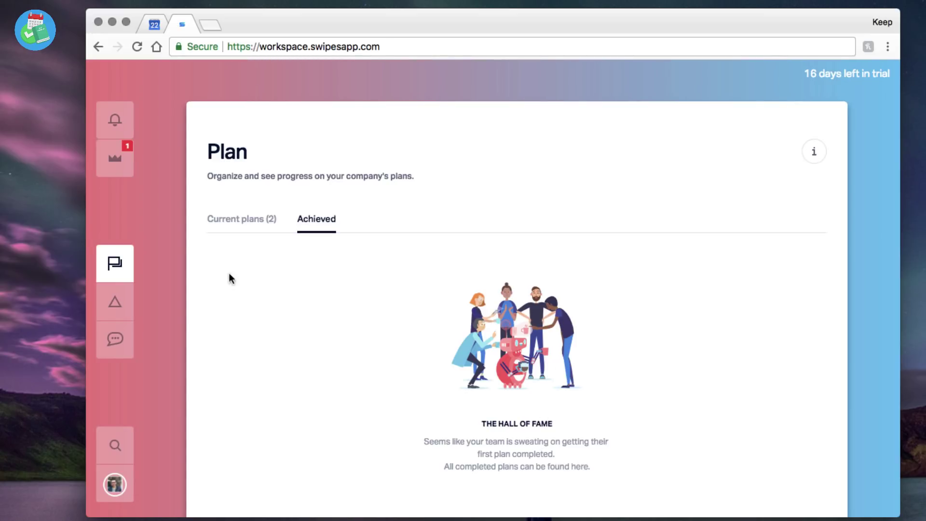
pyautogui.click(242, 215)
pyautogui.scroll(-2, 378, 293)
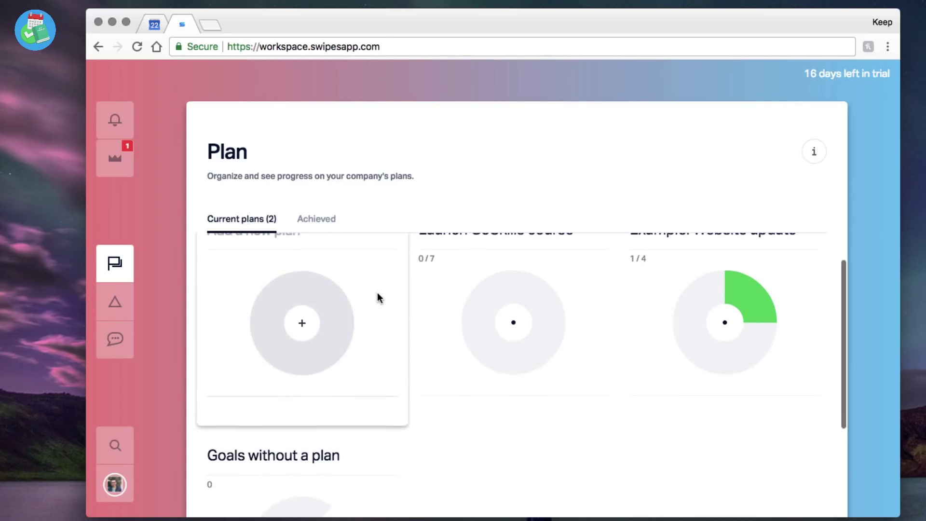
pyautogui.scroll(2, 377, 292)
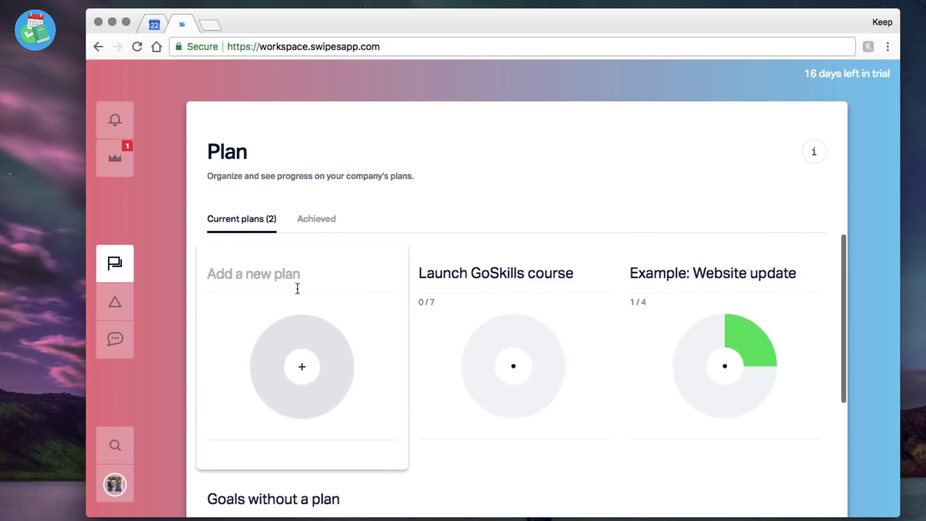
# Step: Open the Launch GoSkills course plan and scroll its goals
pyautogui.click(496, 273)
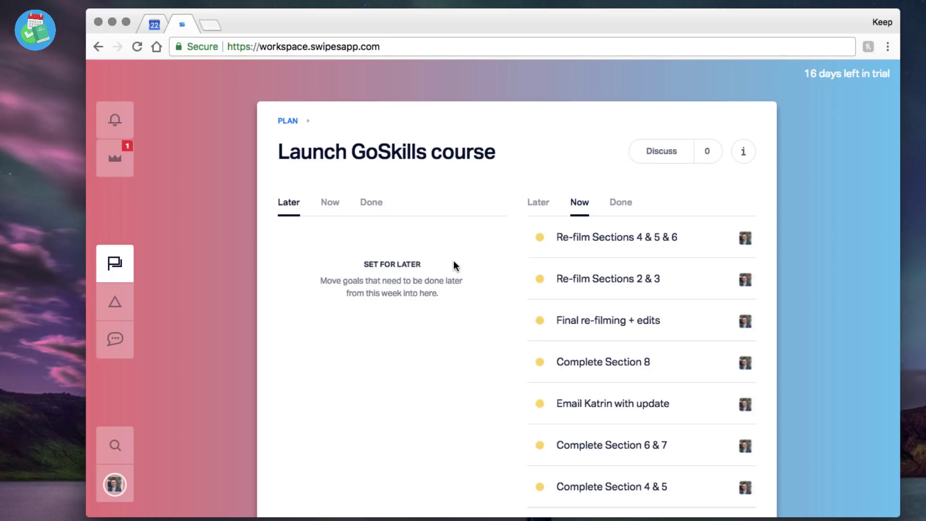
pyautogui.scroll(-3, 455, 264)
pyautogui.scroll(3, 547, 311)
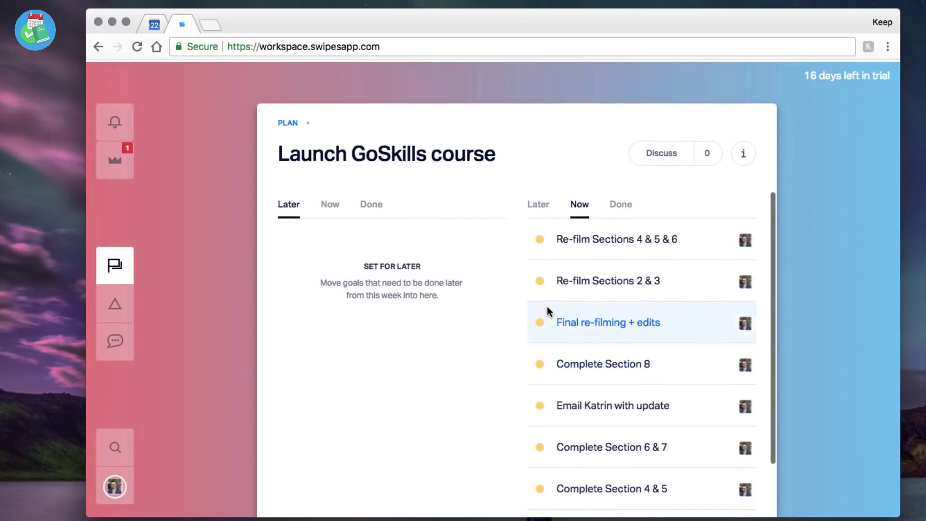
# Step: Flip the left column between Now and Done, ending with Now goals in both columns
pyautogui.click(331, 204)
pyautogui.click(369, 203)
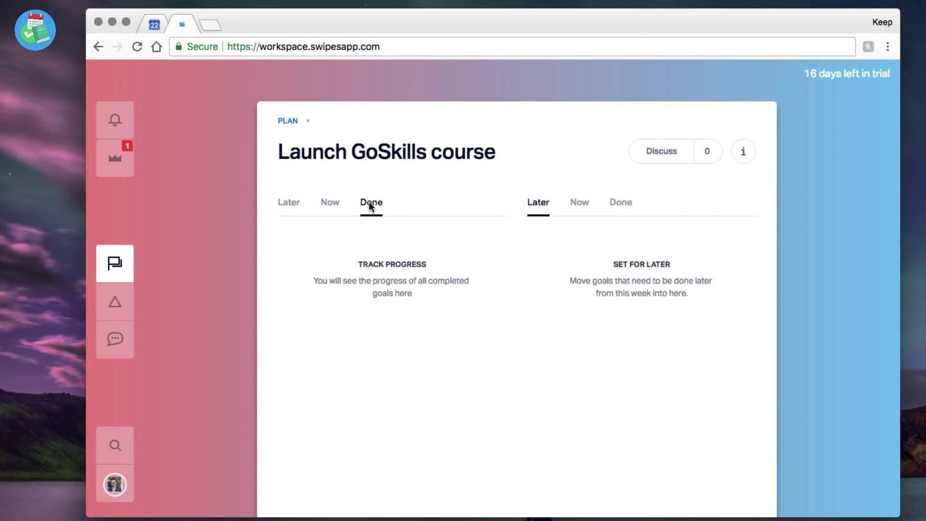
pyautogui.click(324, 204)
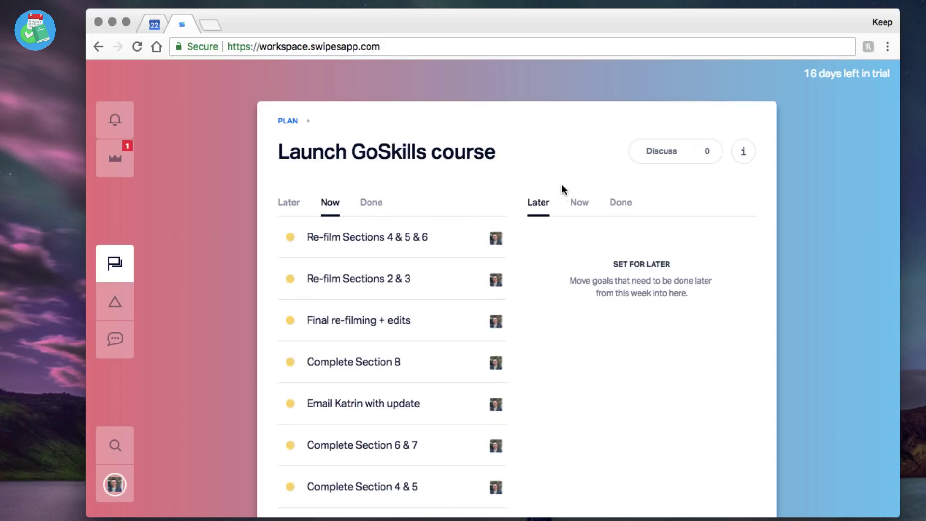
pyautogui.click(581, 204)
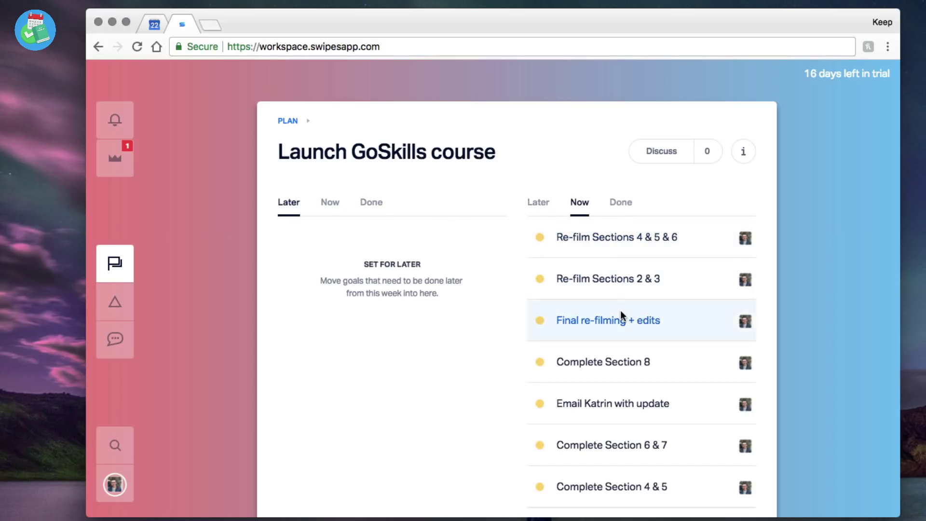
pyautogui.scroll(-3, 620, 311)
pyautogui.scroll(3, 620, 311)
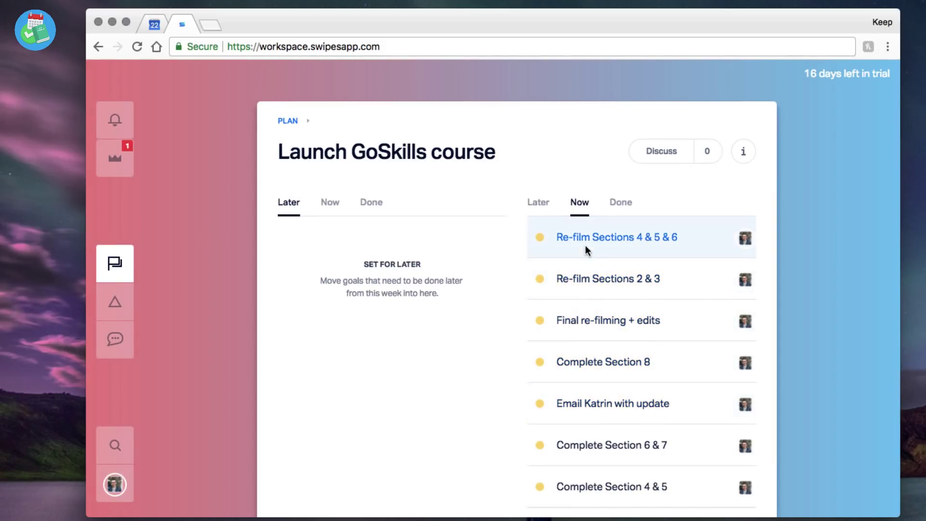
# Step: Open the Re-film Sections 4 & 5 & 6 goal, briefly returning to the plan overview
pyautogui.click(573, 239)
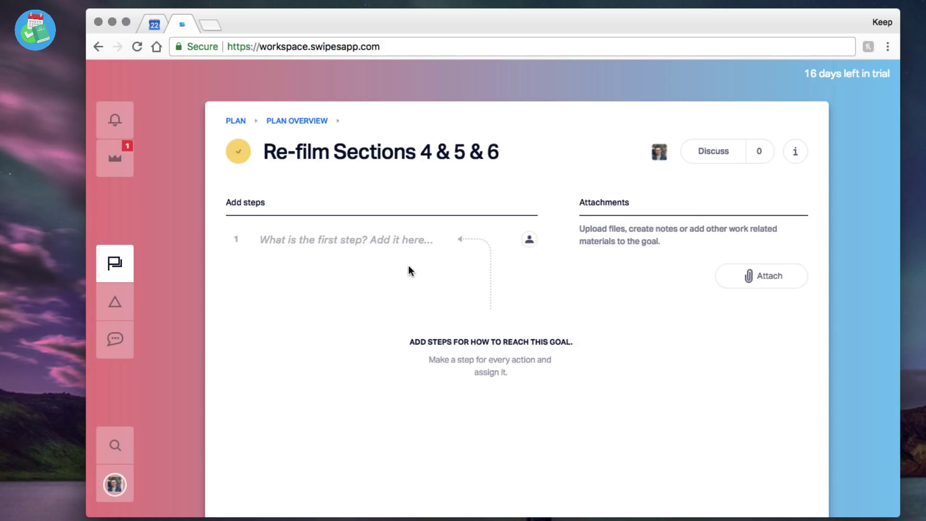
pyautogui.click(283, 119)
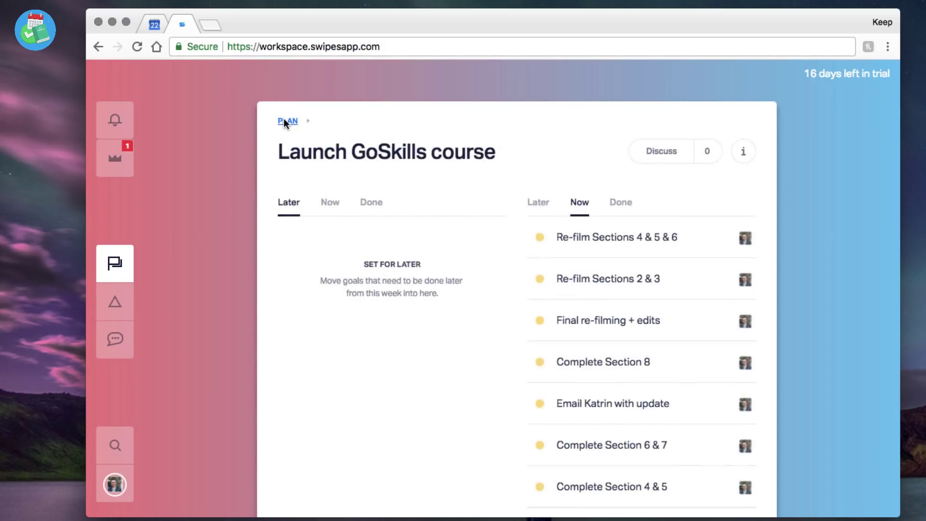
pyautogui.scroll(-3, 604, 305)
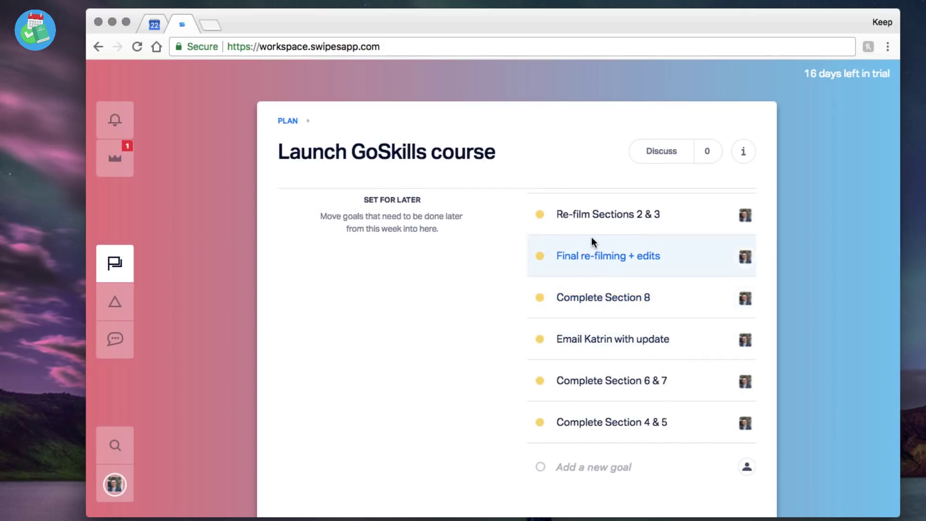
pyautogui.scroll(3, 591, 236)
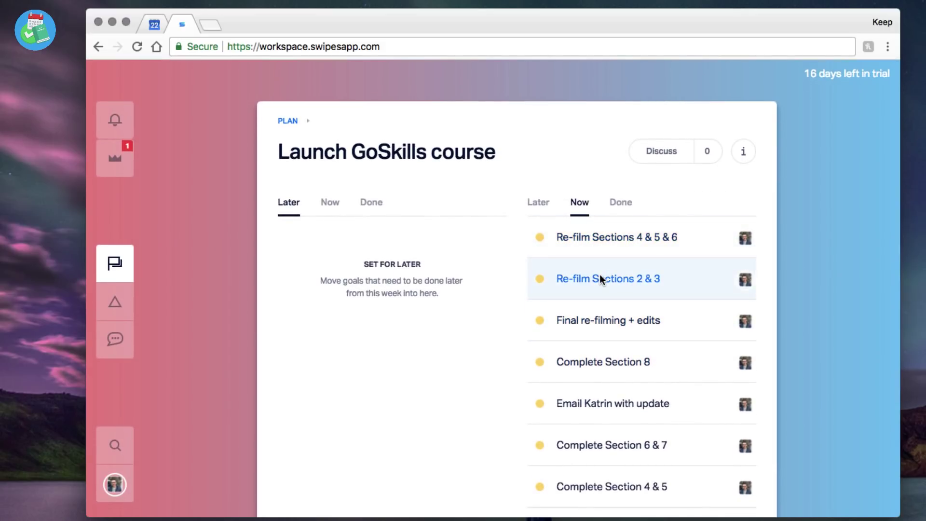
pyautogui.click(603, 239)
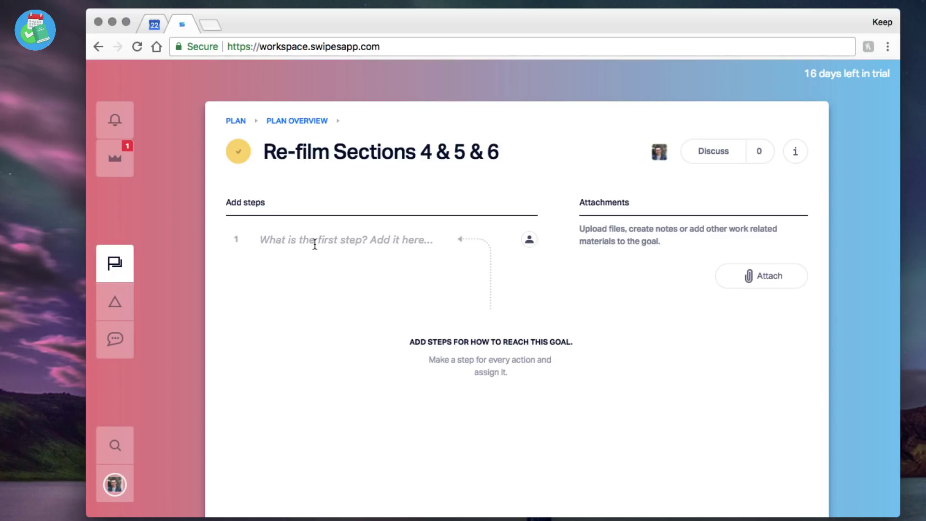
# Step: Assign the goal's first step to the first listed person
pyautogui.click(527, 239)
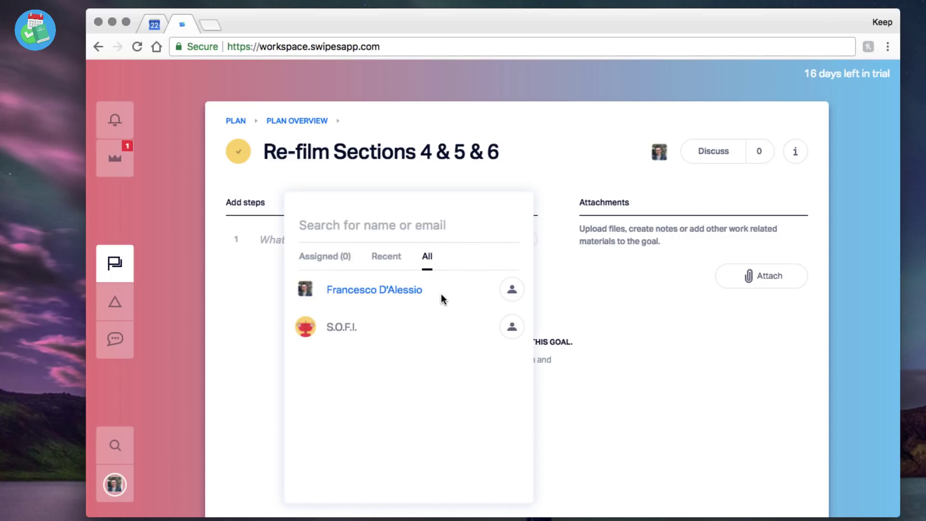
pyautogui.click(391, 292)
pyautogui.click(567, 305)
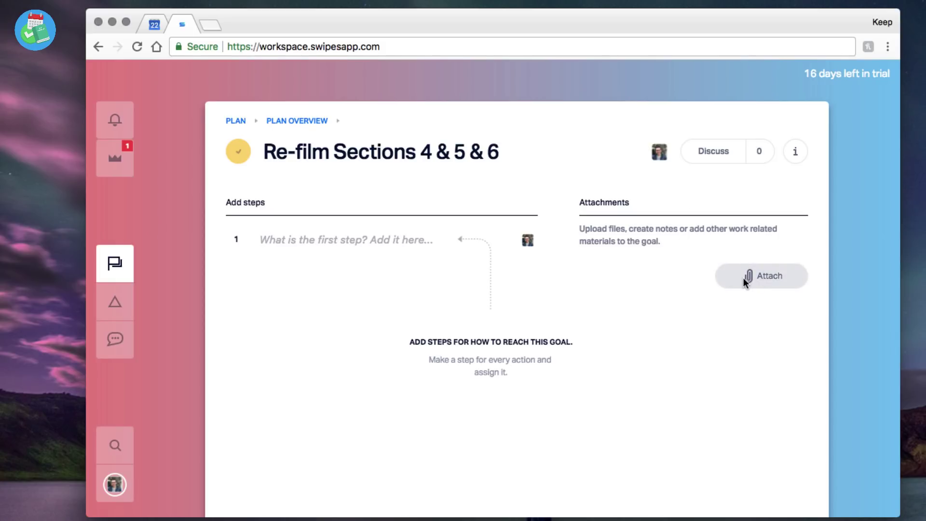
# Step: Back on the plan, glance at completed goals, then reopen Re-film Sections 4 & 5 & 6
pyautogui.click(316, 121)
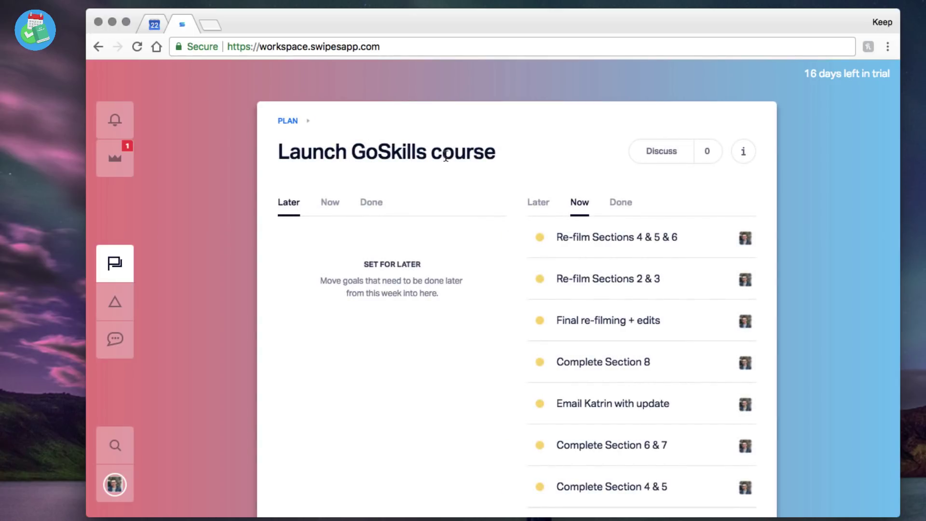
pyautogui.scroll(-3, 462, 235)
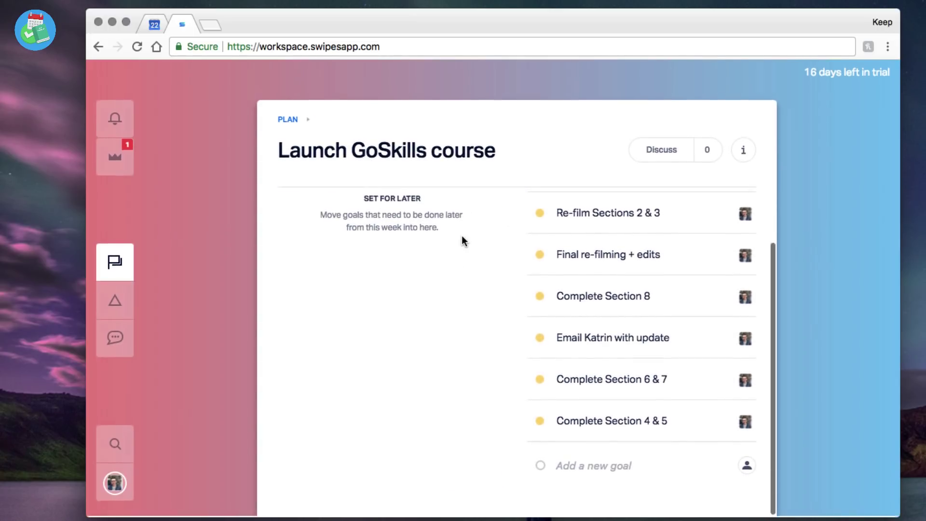
pyautogui.scroll(3, 534, 254)
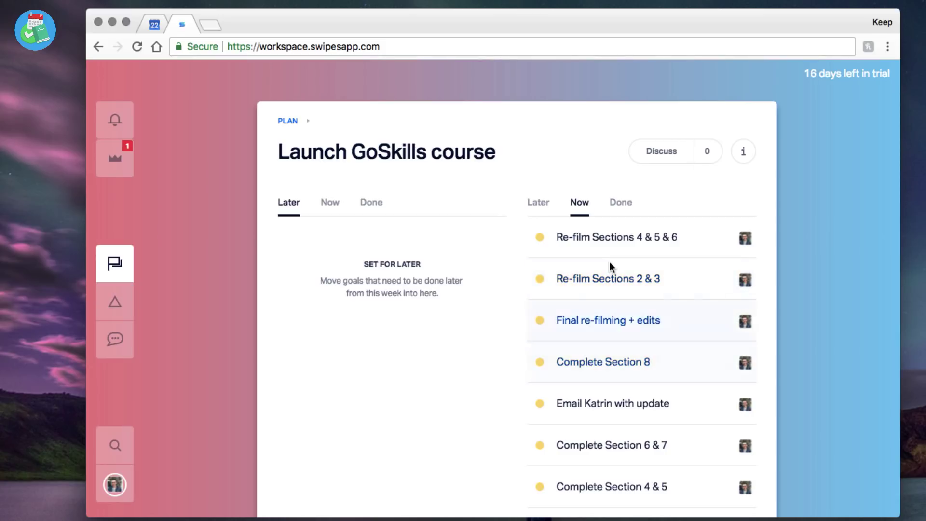
pyautogui.click(617, 207)
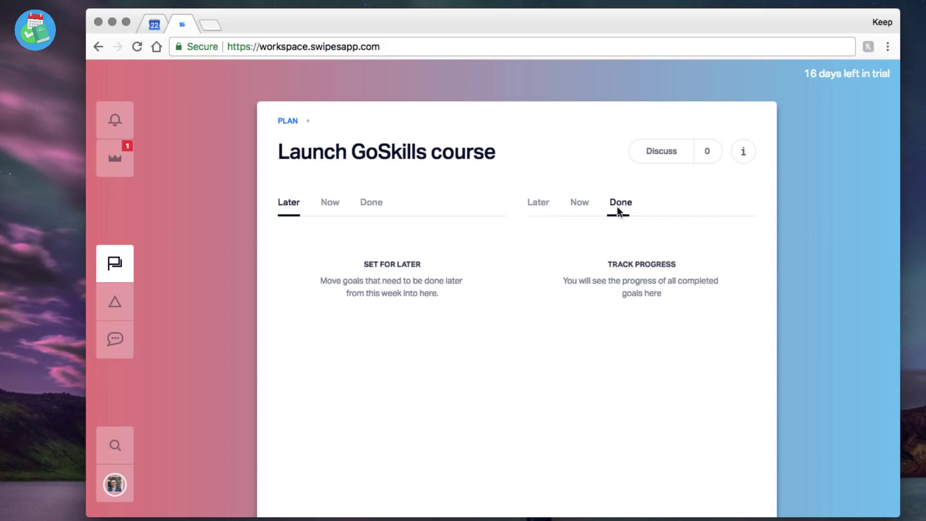
pyautogui.click(583, 207)
pyautogui.click(539, 233)
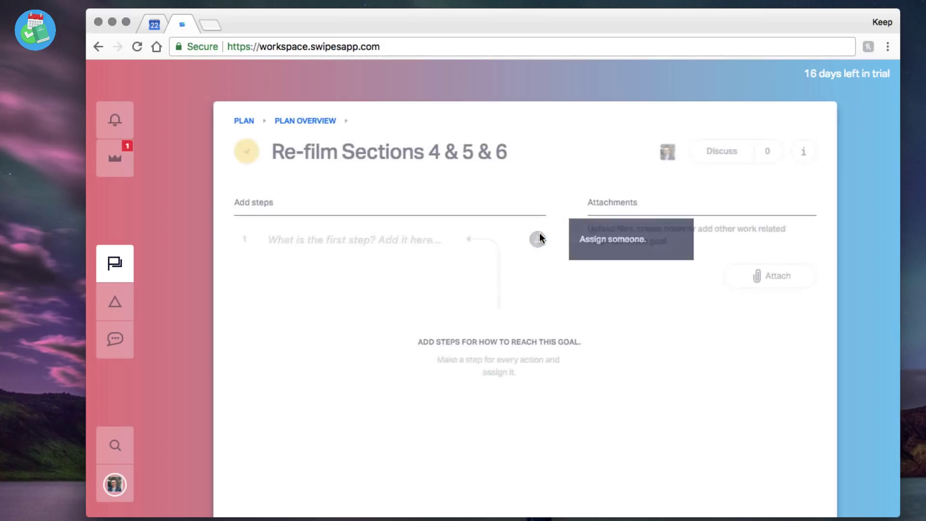
# Step: Complete the goal and post 'Wooo completed the toughest task of the week!'
pyautogui.click(238, 151)
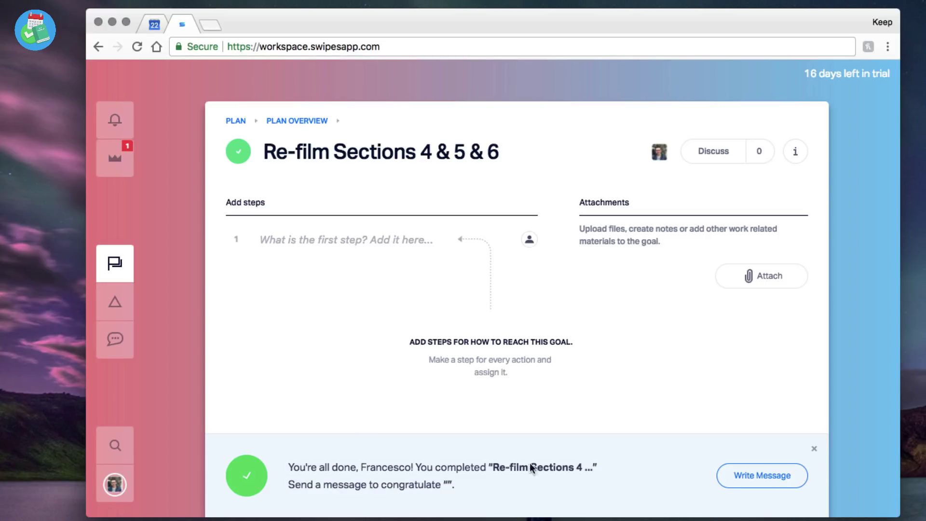
pyautogui.click(742, 475)
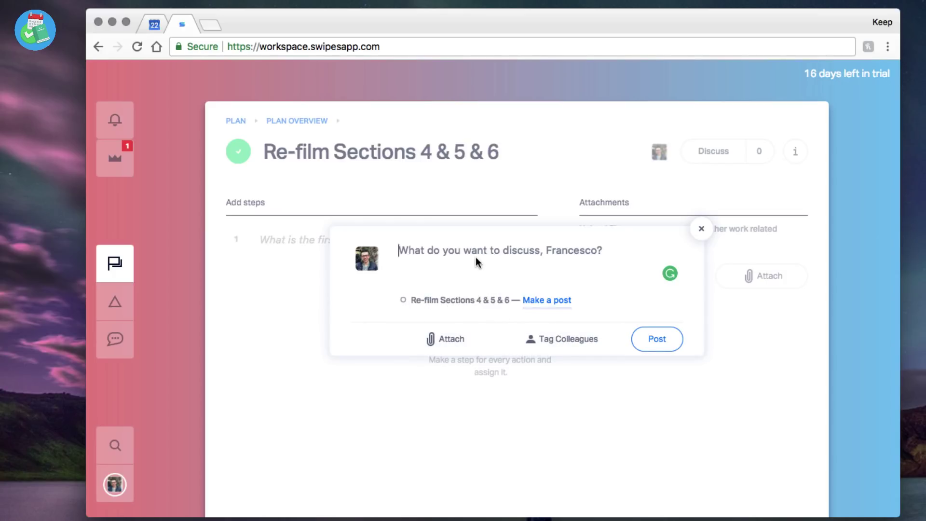
pyautogui.write('Woo')
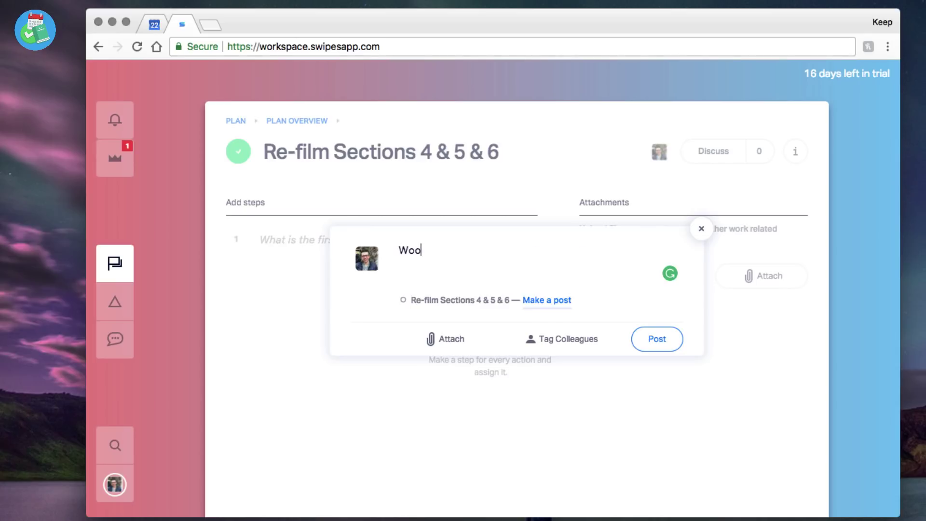
pyautogui.write('o completed')
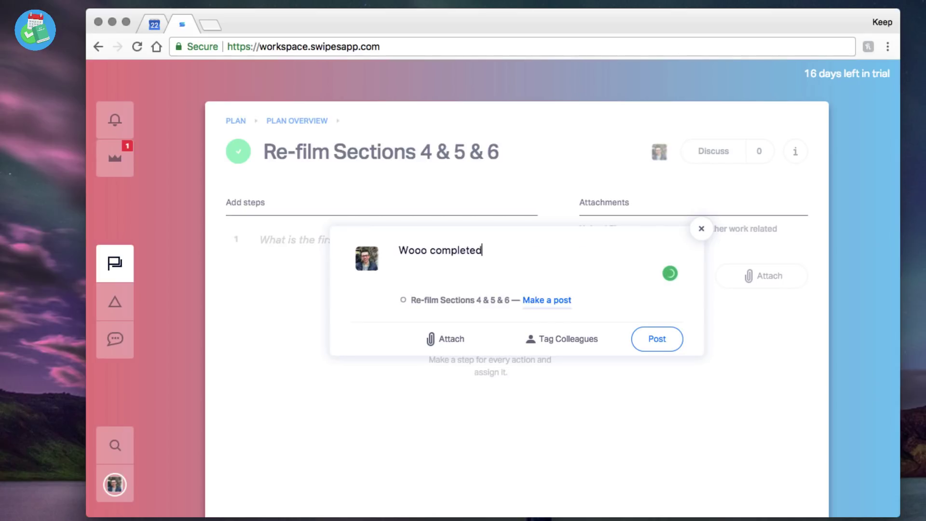
pyautogui.write(' the toughest task of the week!')
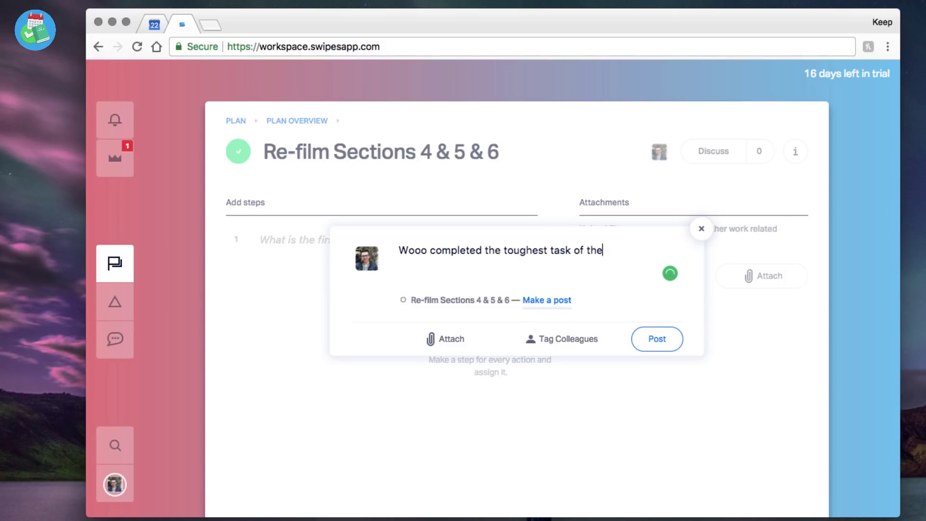
pyautogui.click(674, 337)
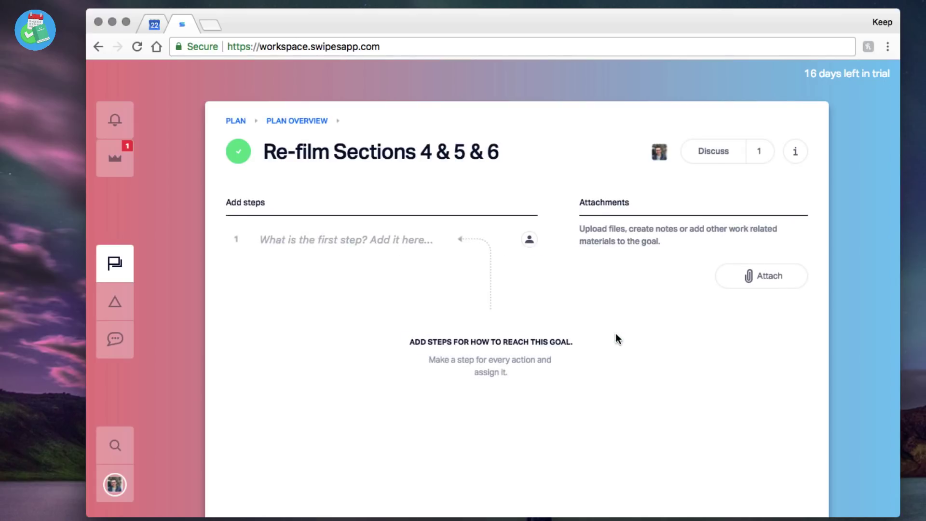
# Step: View the goal's discussion and close it
pyautogui.click(757, 146)
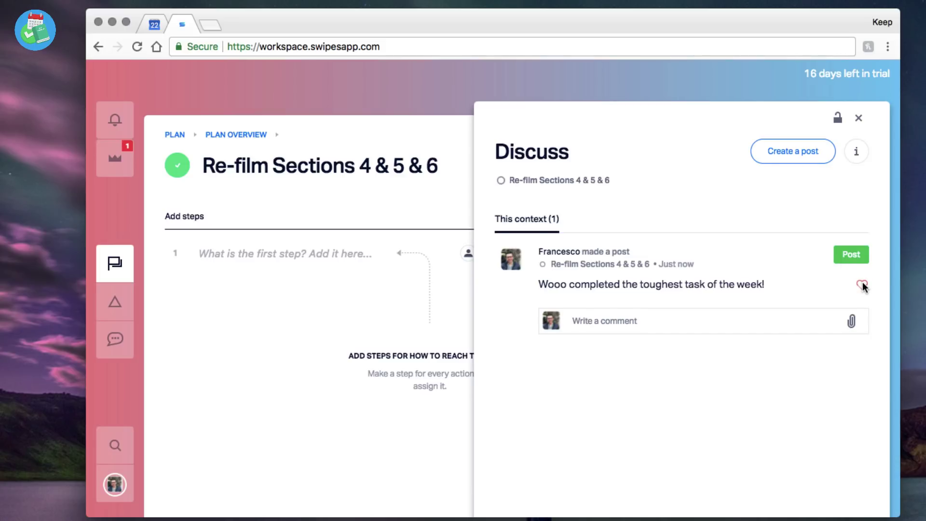
pyautogui.moveTo(849, 154)
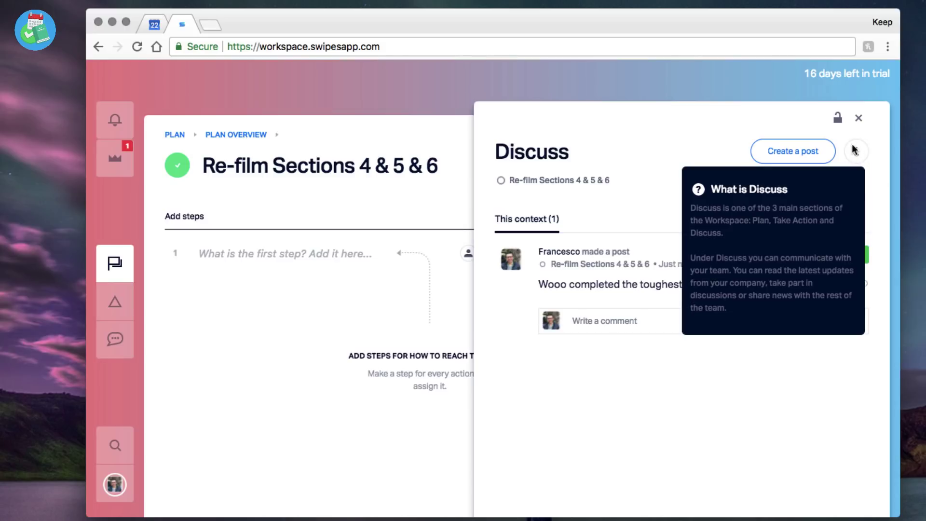
pyautogui.click(858, 117)
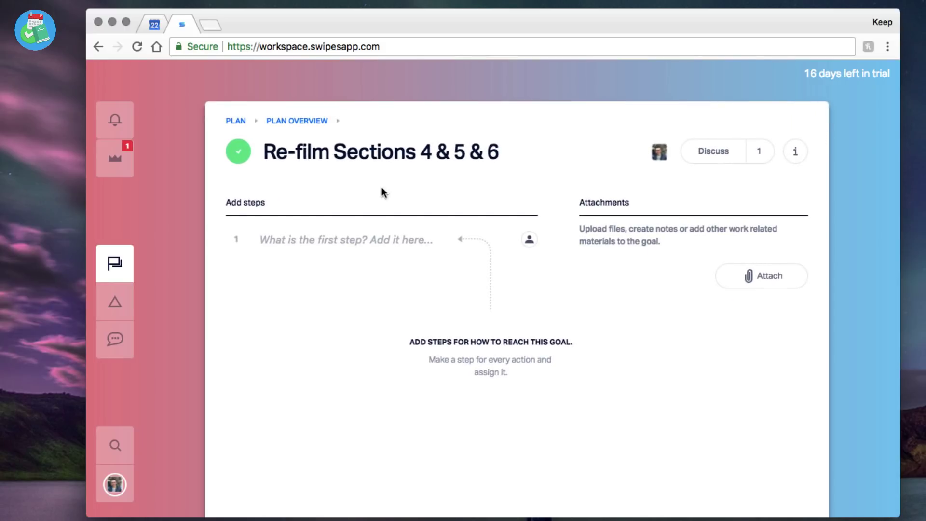
# Step: Back on the plan, show Done goals and browse the plan's discussions, discarding a draft post
pyautogui.click(289, 120)
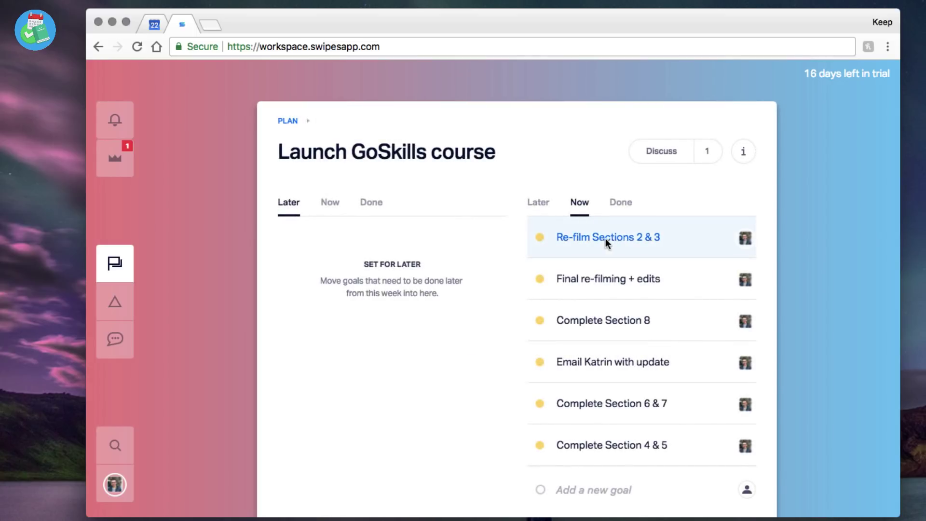
pyautogui.click(618, 202)
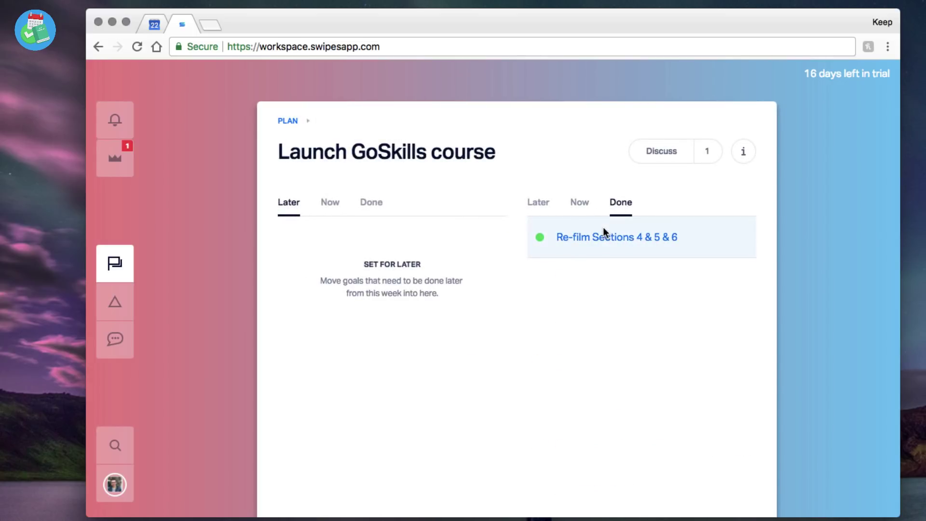
pyautogui.click(650, 151)
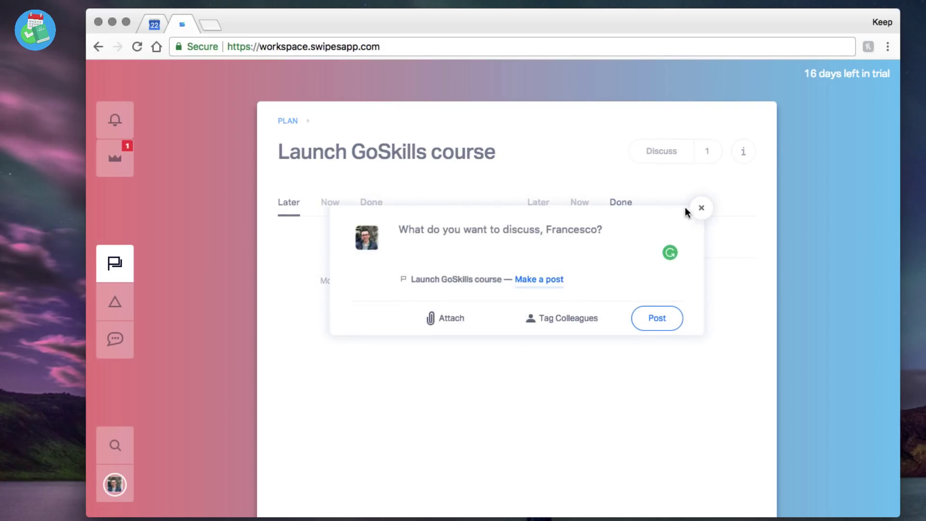
pyautogui.click(701, 206)
pyautogui.click(705, 152)
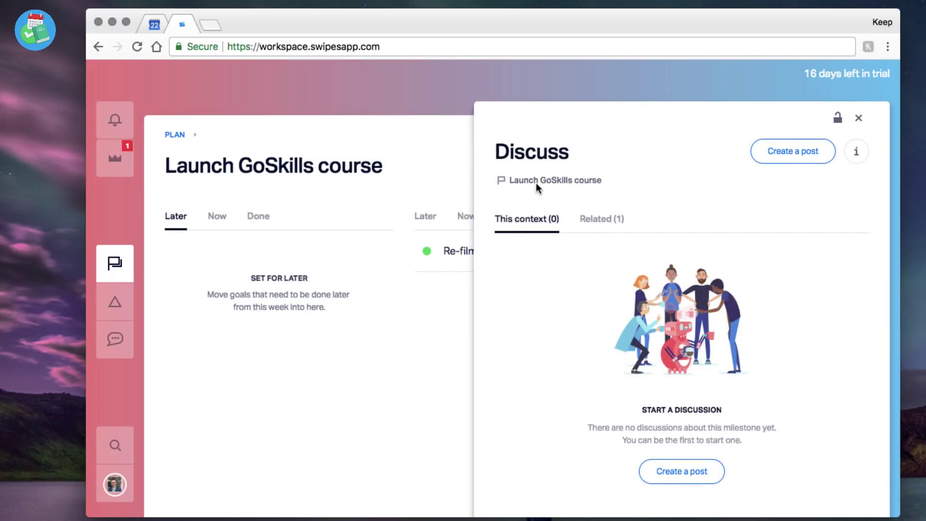
pyautogui.click(592, 221)
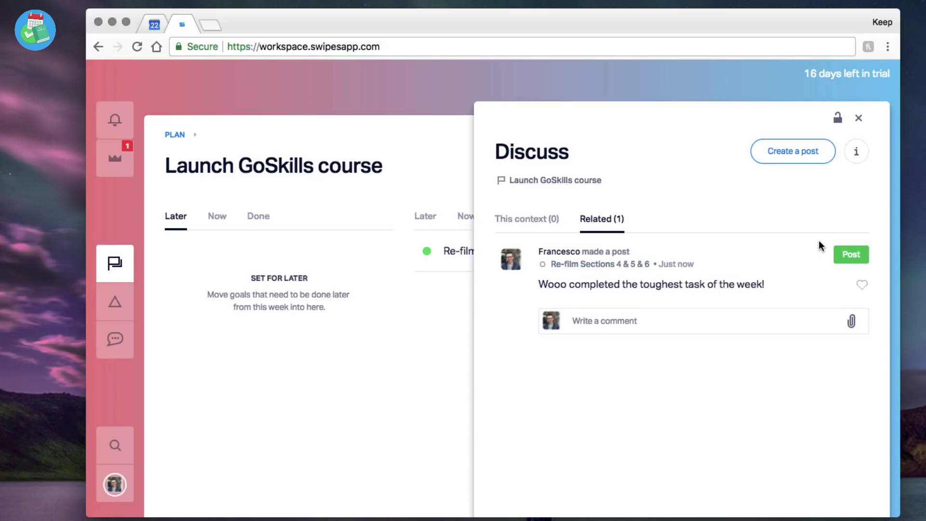
pyautogui.click(526, 221)
# Step: Switch focus between the plan card and discussion panel, then close the discussion
pyautogui.click(465, 272)
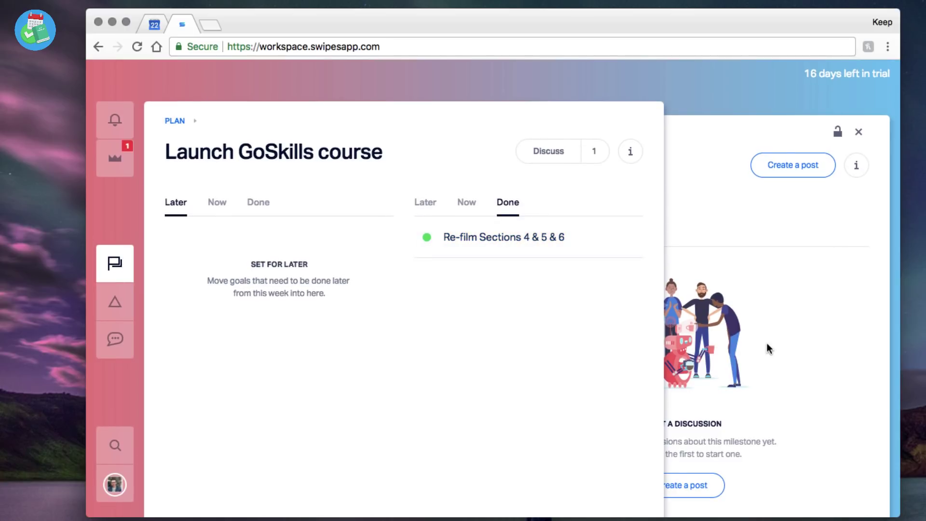
pyautogui.click(762, 317)
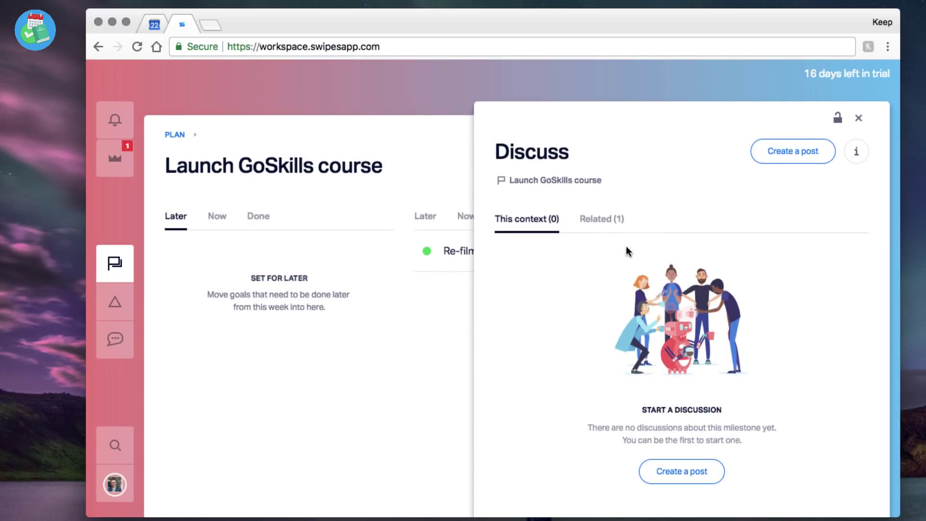
pyautogui.click(418, 187)
pyautogui.click(697, 195)
pyautogui.click(858, 118)
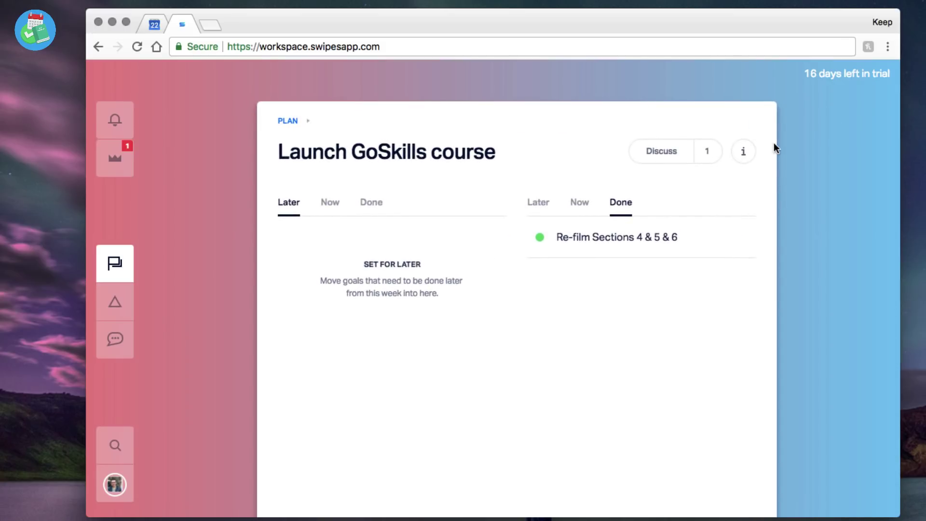
# Step: Set the left column back to Now, showing the six current goals
pyautogui.click(337, 201)
pyautogui.click(363, 202)
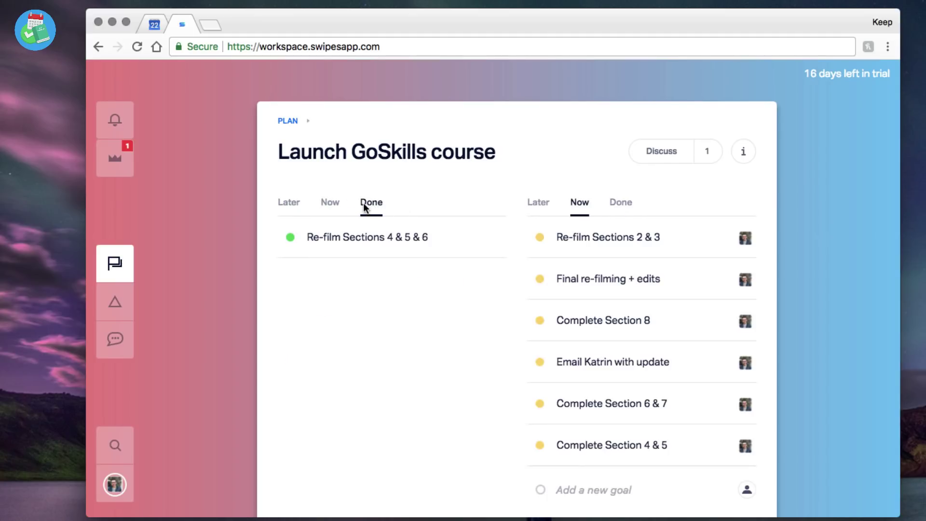
pyautogui.click(335, 202)
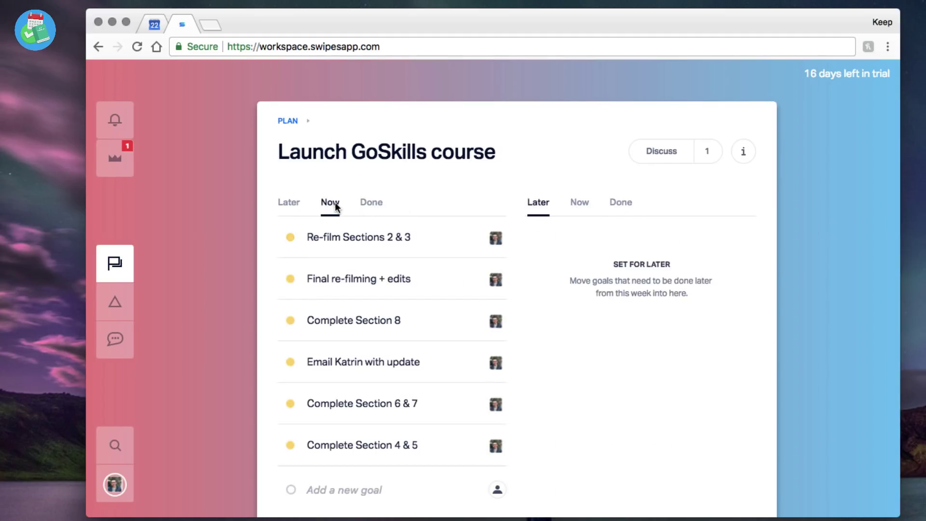
# Step: Open Example: Website update with Now goals beside the Done Website copy goal
pyautogui.click(290, 118)
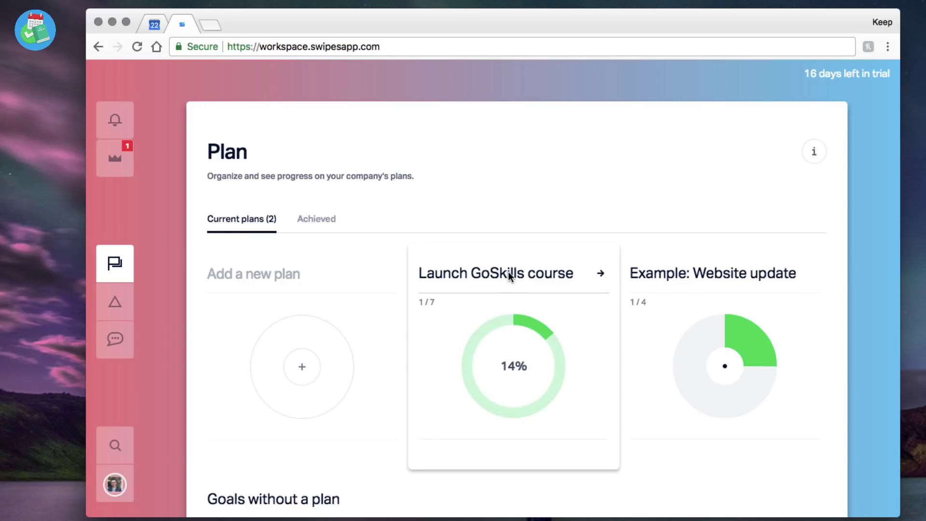
pyautogui.click(681, 264)
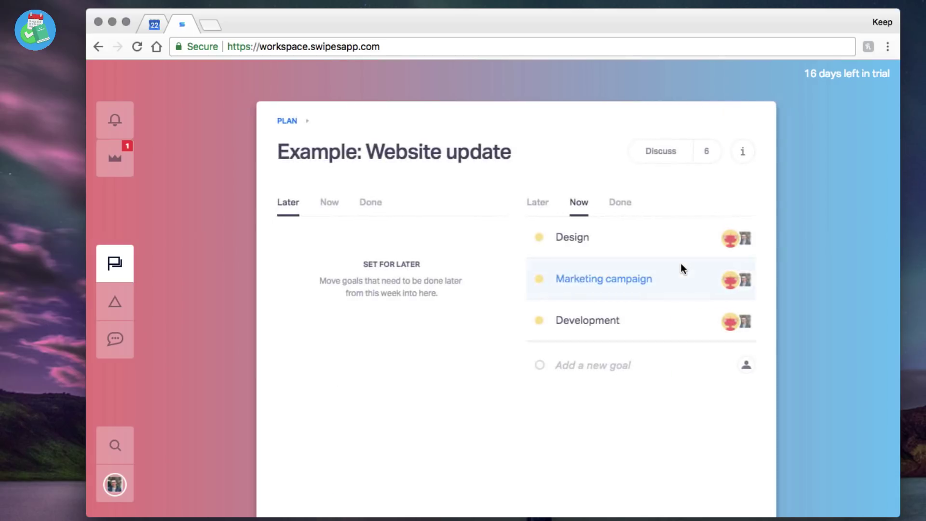
pyautogui.click(543, 206)
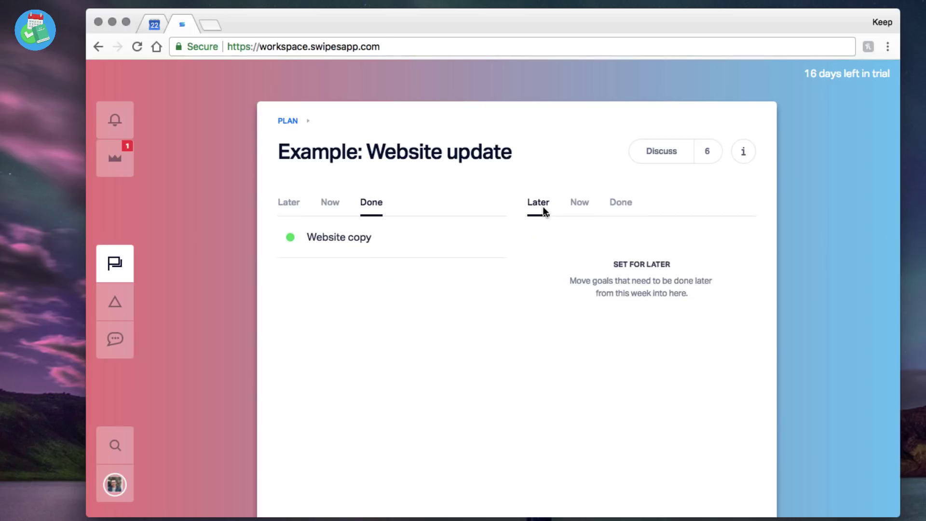
pyautogui.click(574, 207)
pyautogui.click(620, 203)
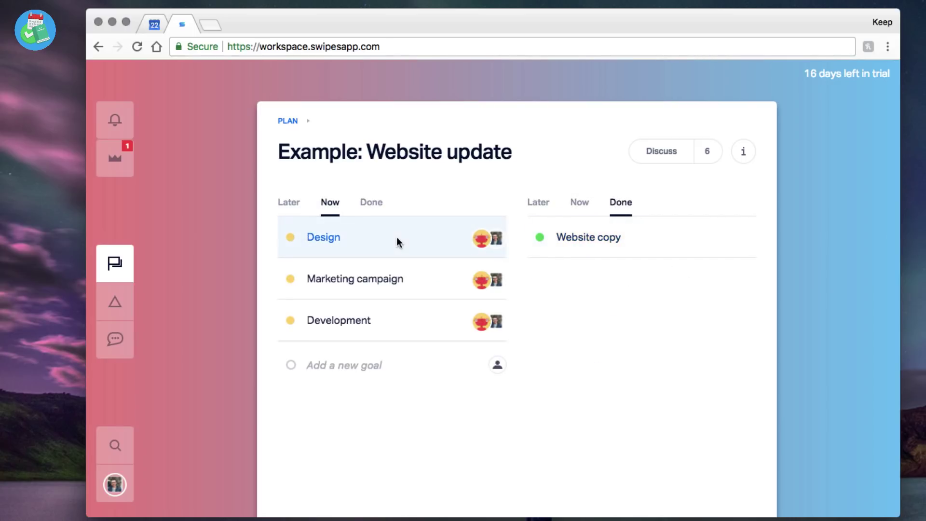
# Step: Open the Design goal, check the attach options, and open the Specifications note
pyautogui.click(333, 234)
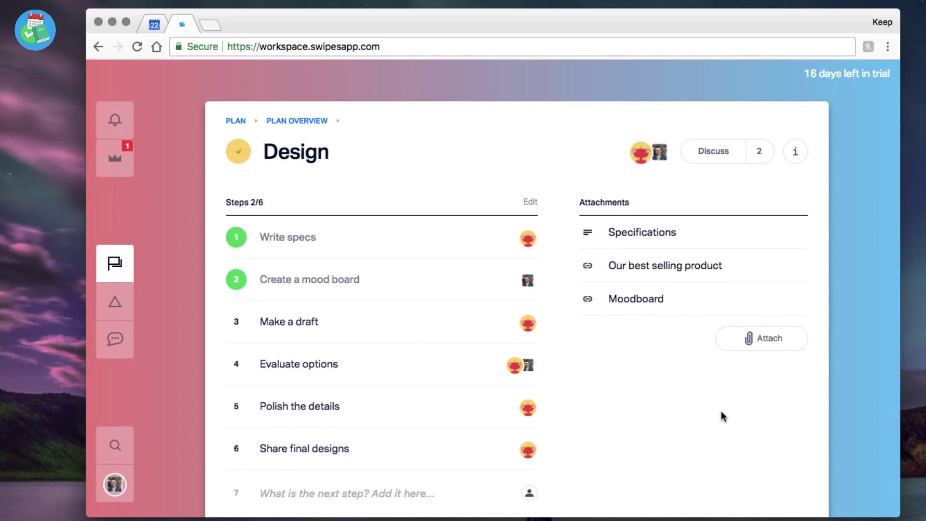
pyautogui.click(740, 334)
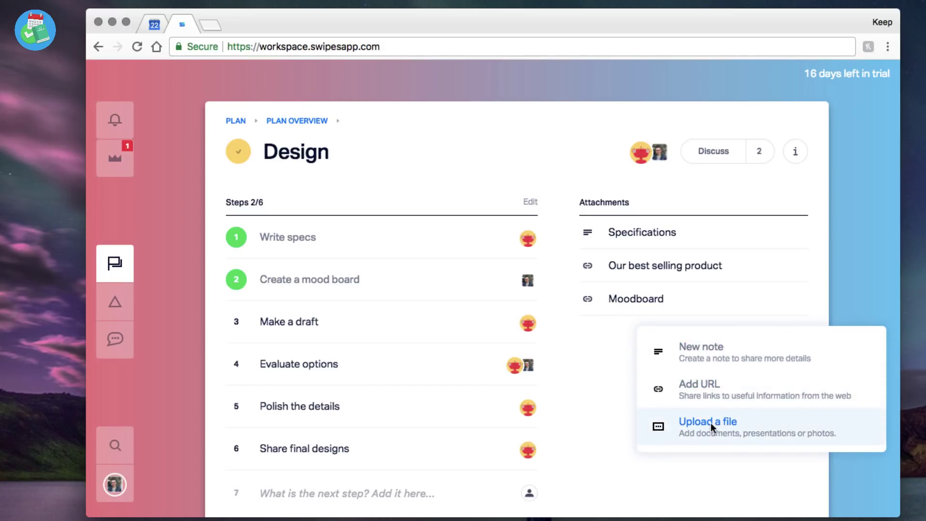
pyautogui.click(639, 234)
pyautogui.scroll(-5, 520, 303)
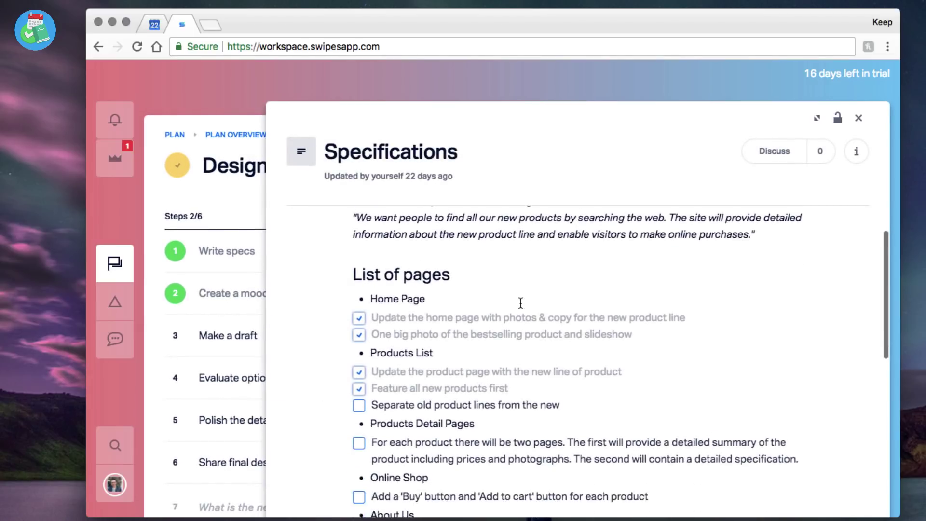
pyautogui.scroll(-8, 520, 303)
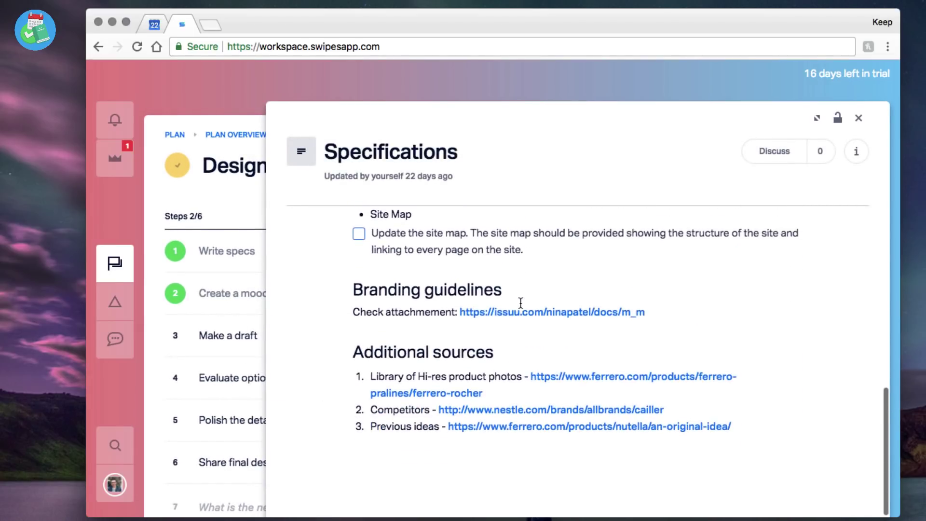
pyautogui.scroll(10, 520, 303)
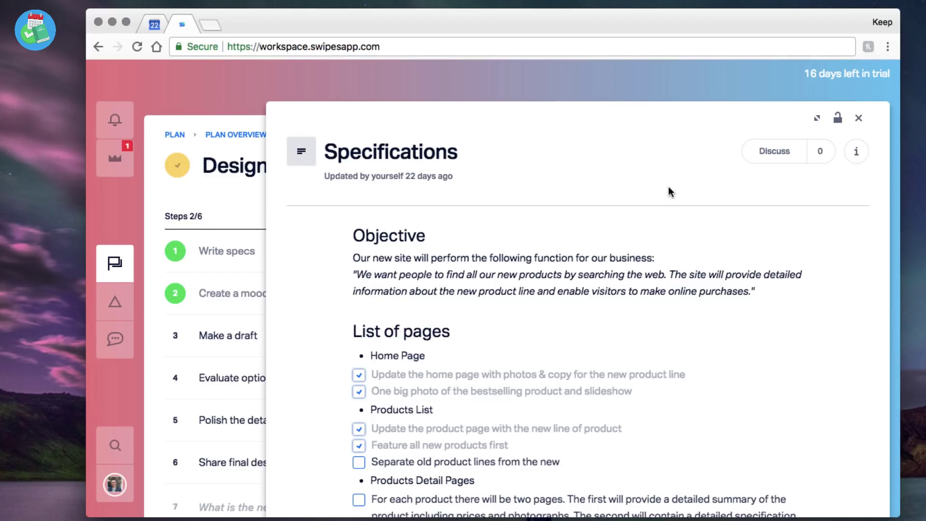
# Step: Try the Specifications note's text formatting and full-window view, then close it
pyautogui.click(544, 301)
pyautogui.click(493, 307)
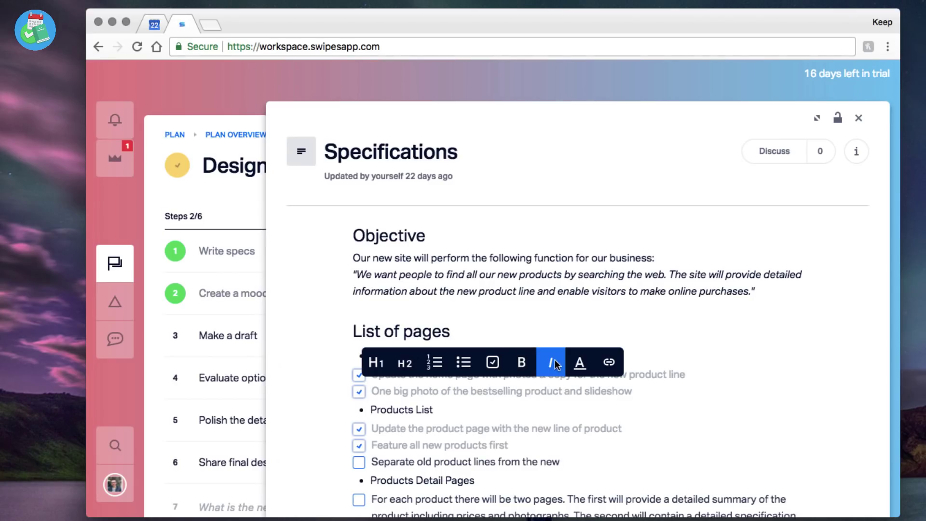
pyautogui.click(816, 117)
pyautogui.scroll(-5, 599, 269)
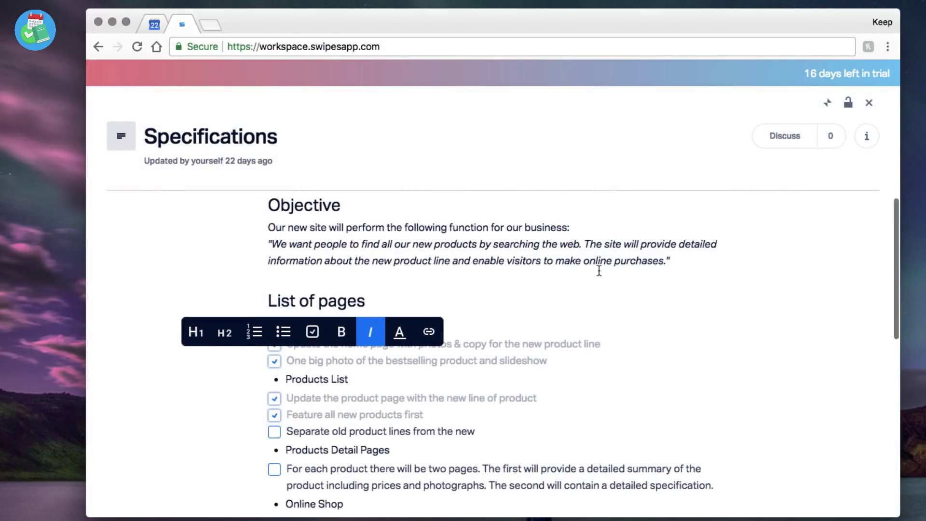
pyautogui.scroll(5, 599, 269)
pyautogui.click(867, 102)
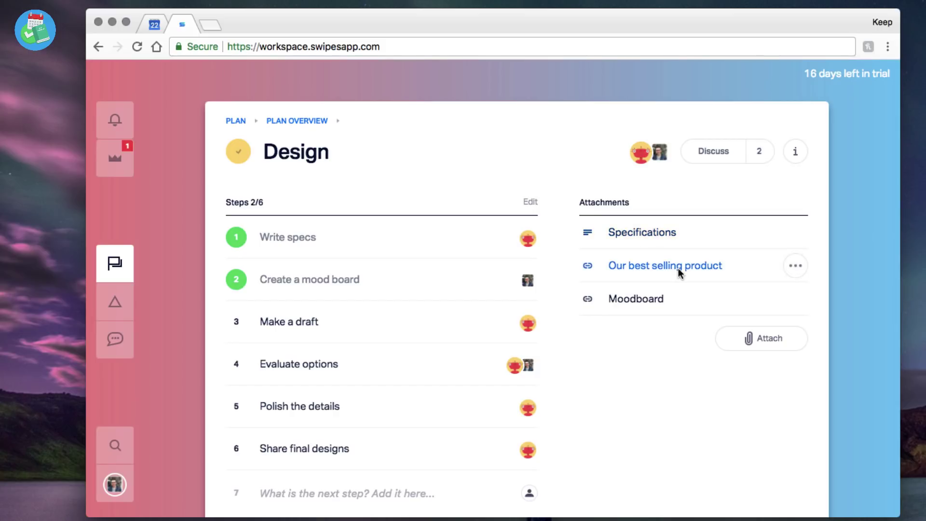
# Step: Inspect an attachment's options and the Design goal's info menu, including Load a way, closing each
pyautogui.click(793, 265)
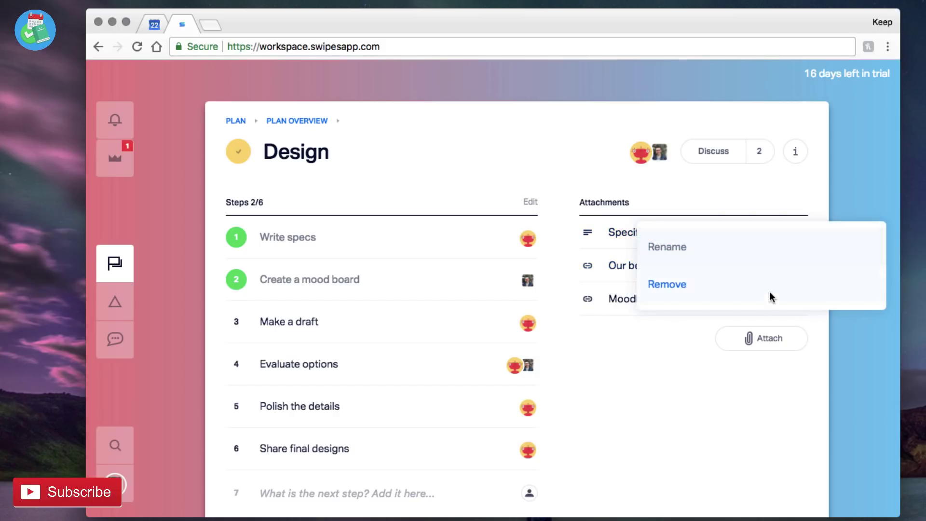
pyautogui.click(851, 372)
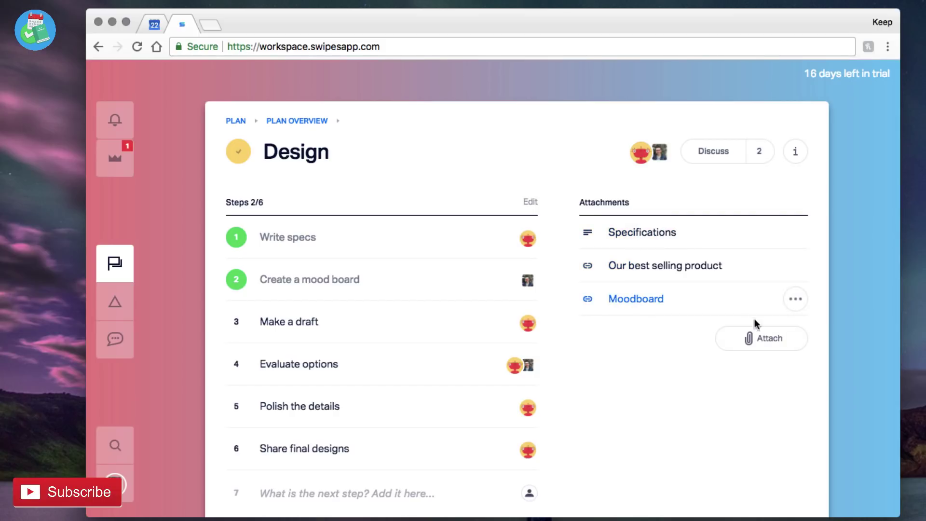
pyautogui.click(793, 154)
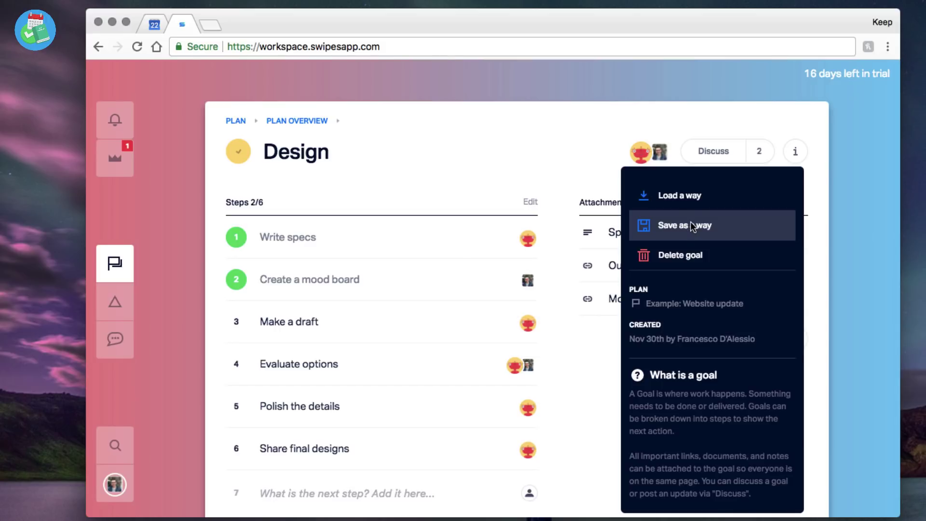
pyautogui.click(675, 190)
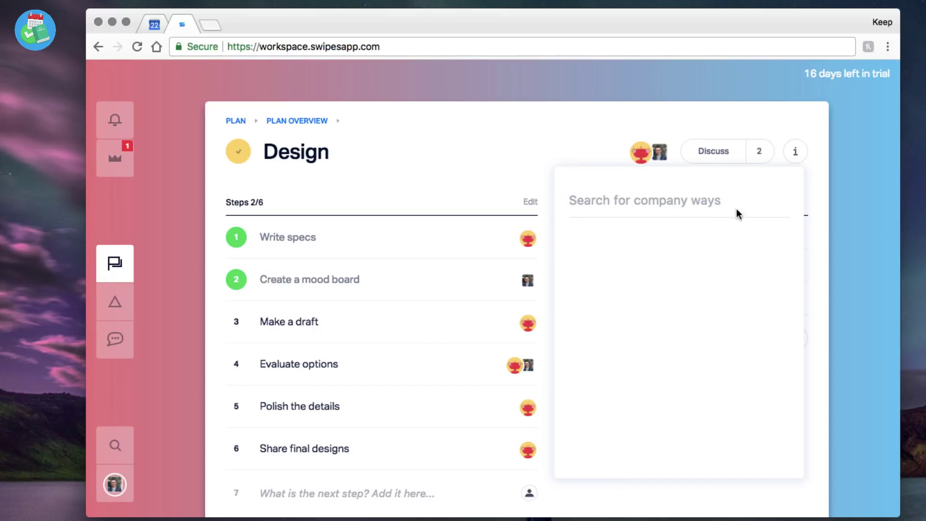
pyautogui.click(817, 235)
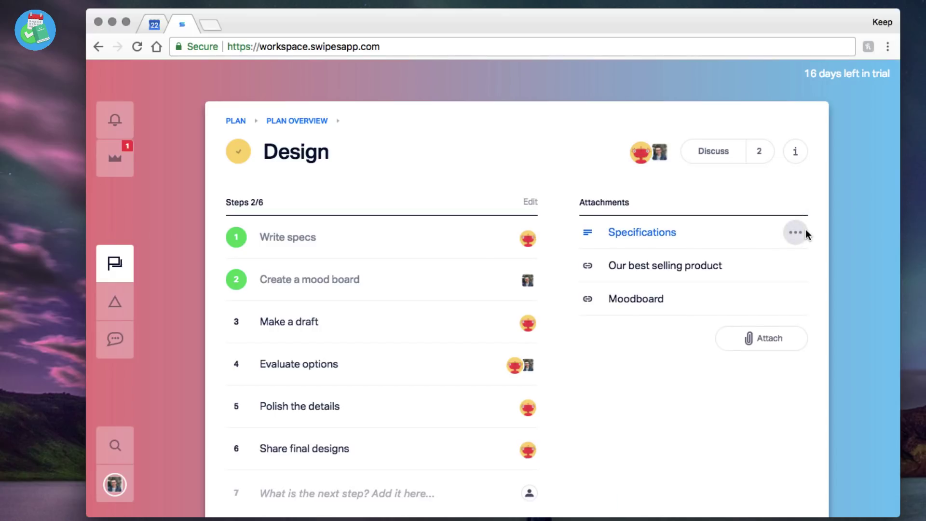
pyautogui.click(799, 145)
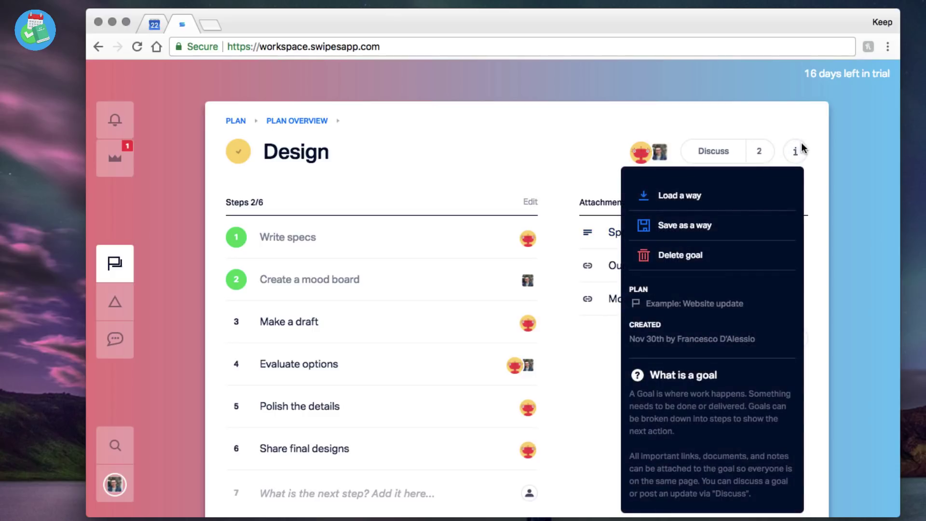
pyautogui.click(821, 206)
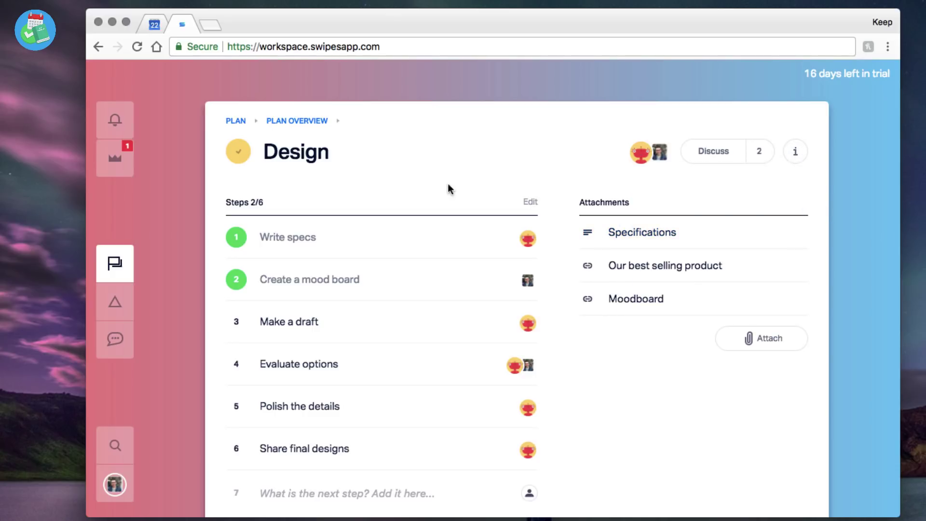
# Step: Reopen Example: Website update and drag the Design goal into Later
pyautogui.click(307, 120)
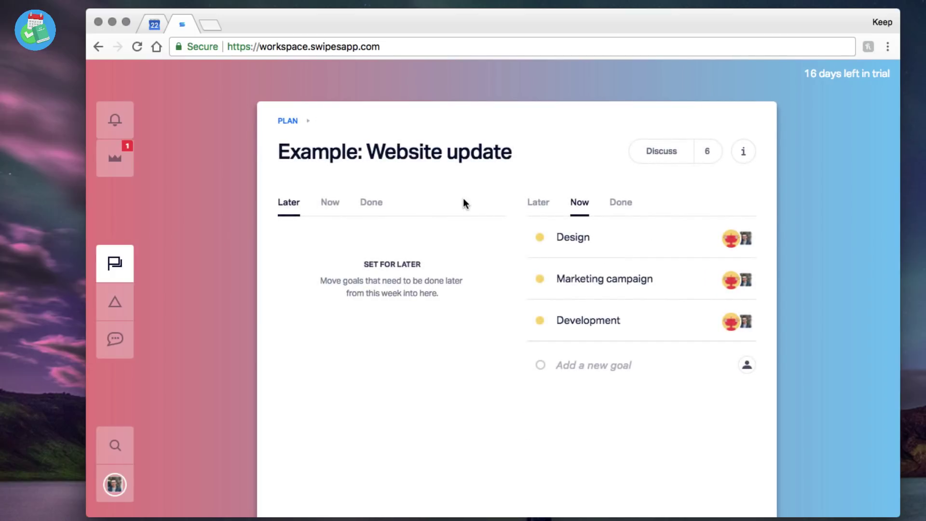
pyautogui.click(289, 121)
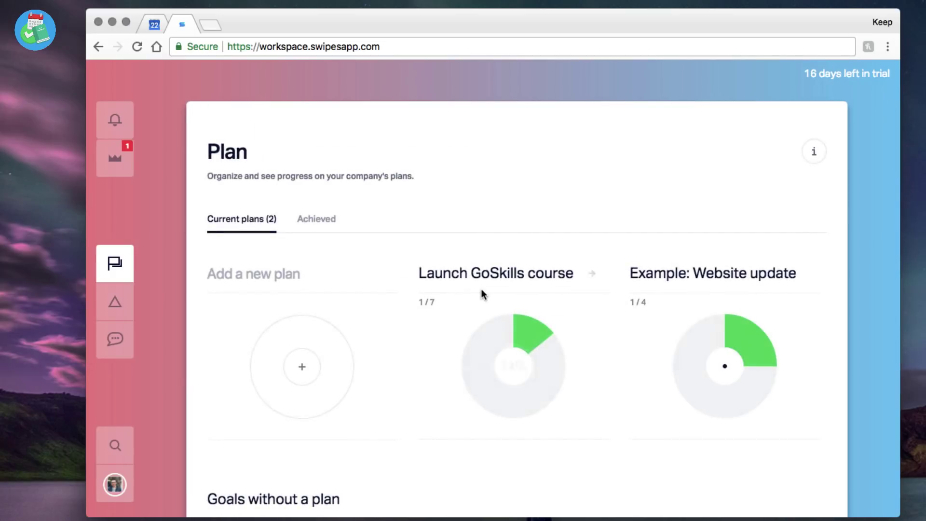
pyautogui.click(675, 270)
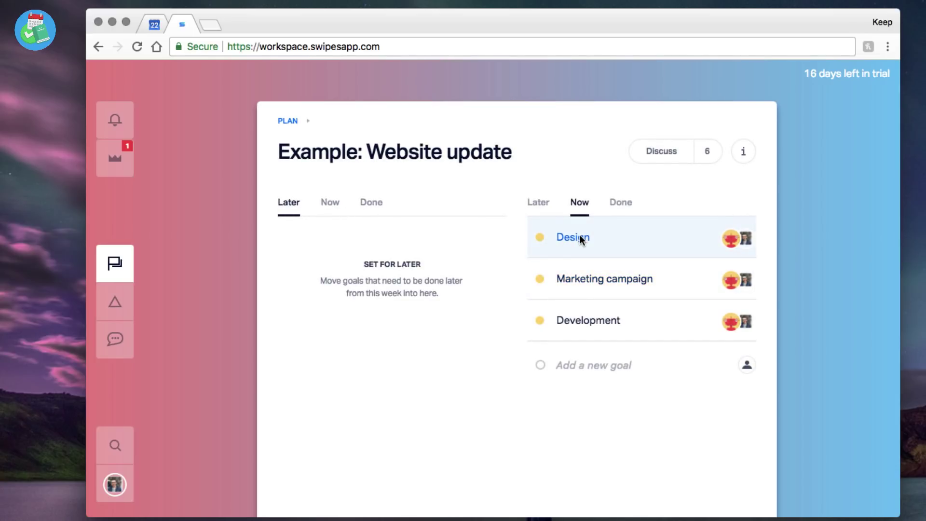
pyautogui.moveTo(579, 235); pyautogui.dragTo(353, 280)
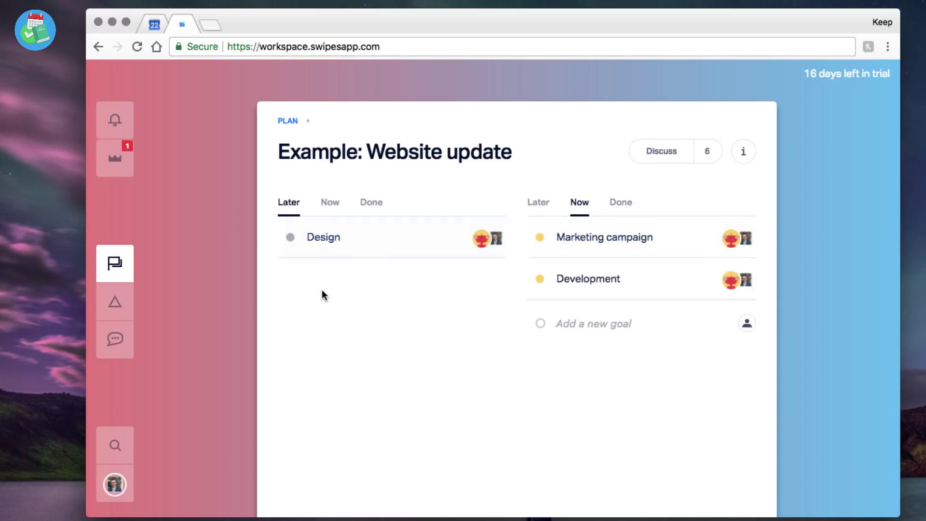
# Step: Review the Now goals, nudging Marketing campaign and cancelling a new goal entry
pyautogui.click(332, 203)
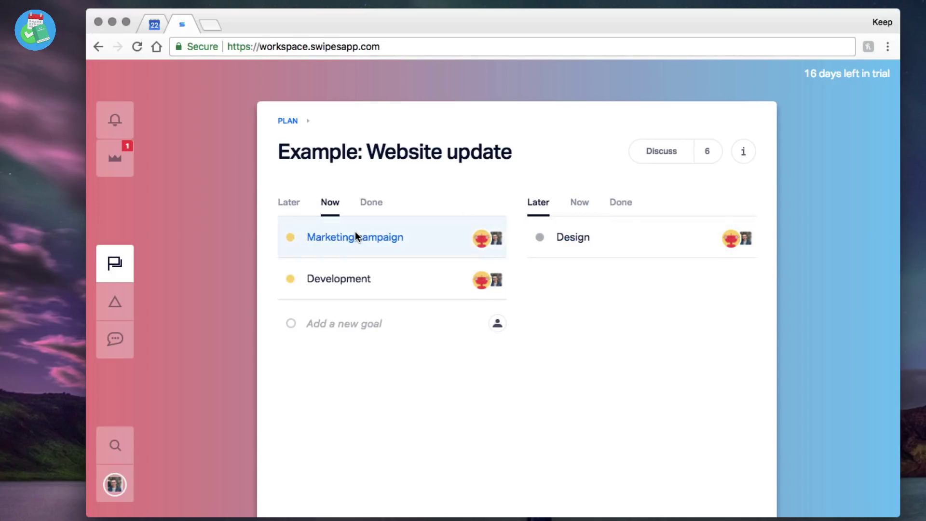
pyautogui.moveTo(356, 228); pyautogui.dragTo(381, 234)
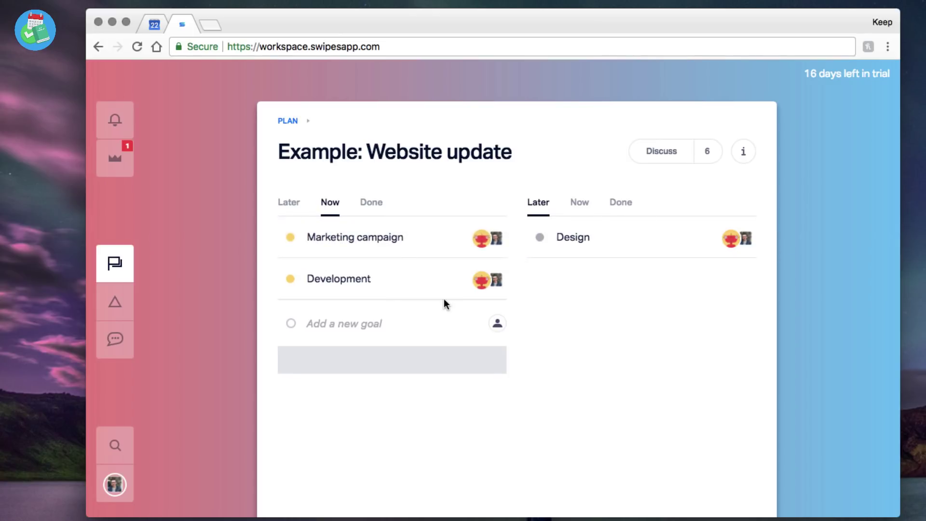
pyautogui.click(359, 329)
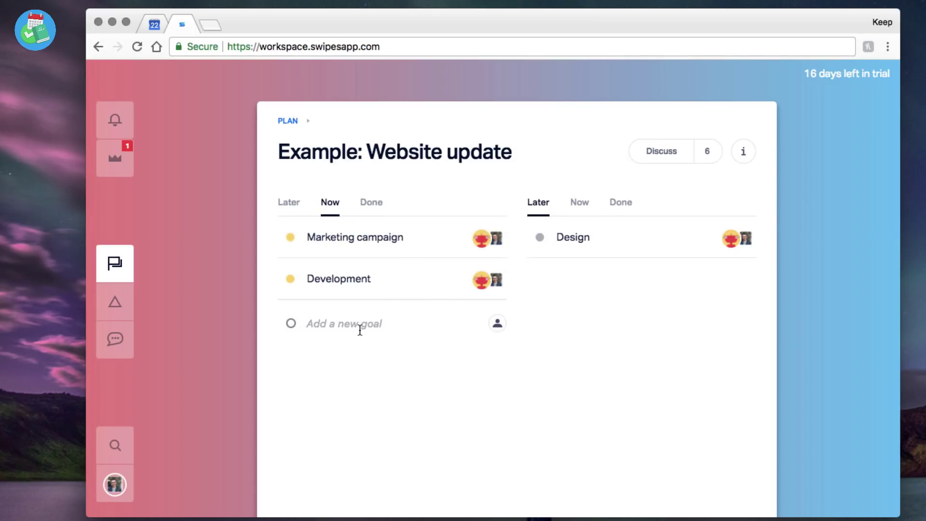
pyautogui.click(653, 453)
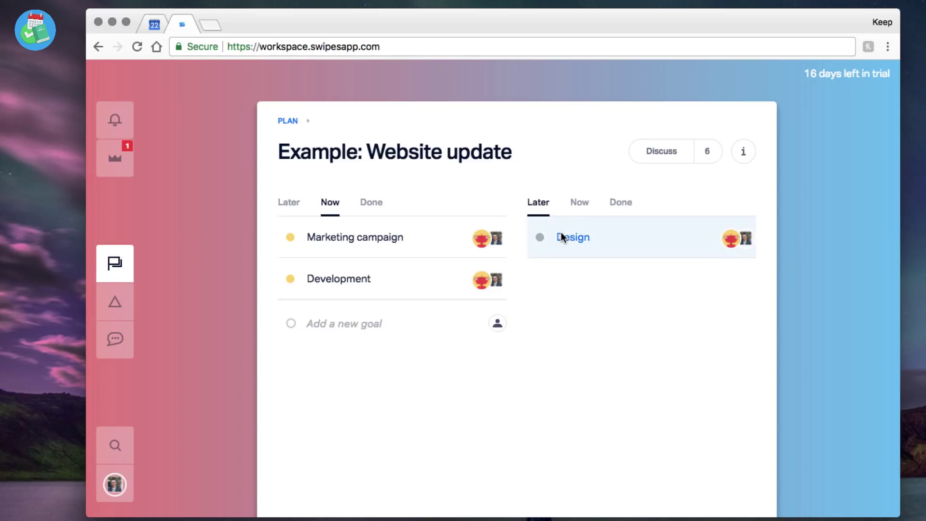
pyautogui.click(116, 302)
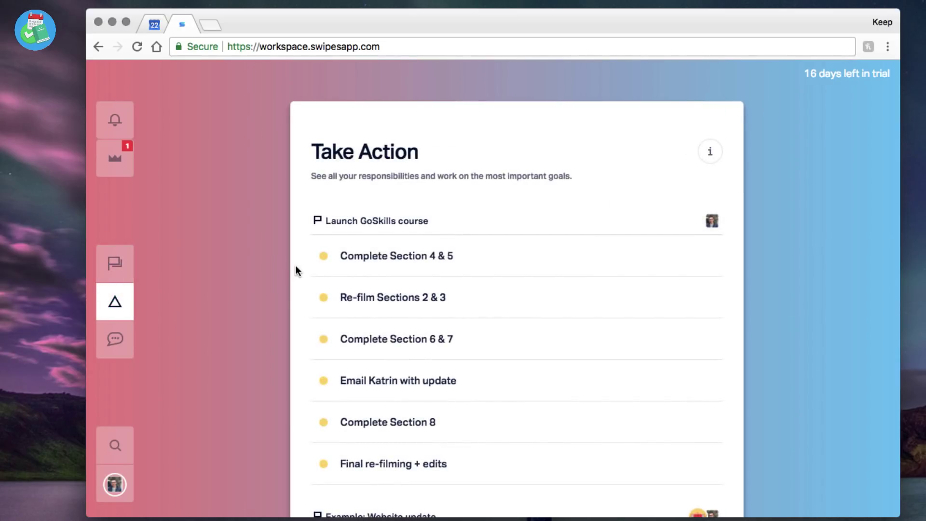
pyautogui.scroll(-1, 371, 265)
pyautogui.scroll(1, 370, 266)
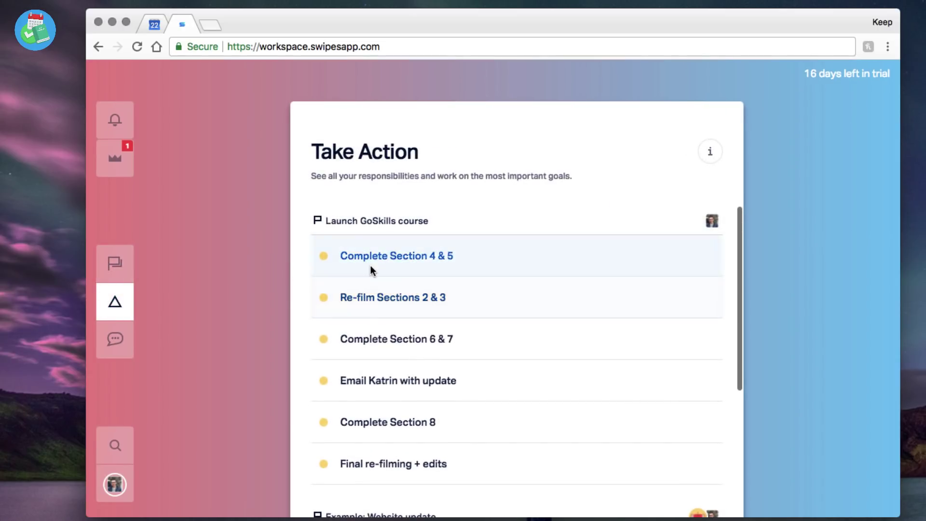
pyautogui.scroll(-1, 291, 247)
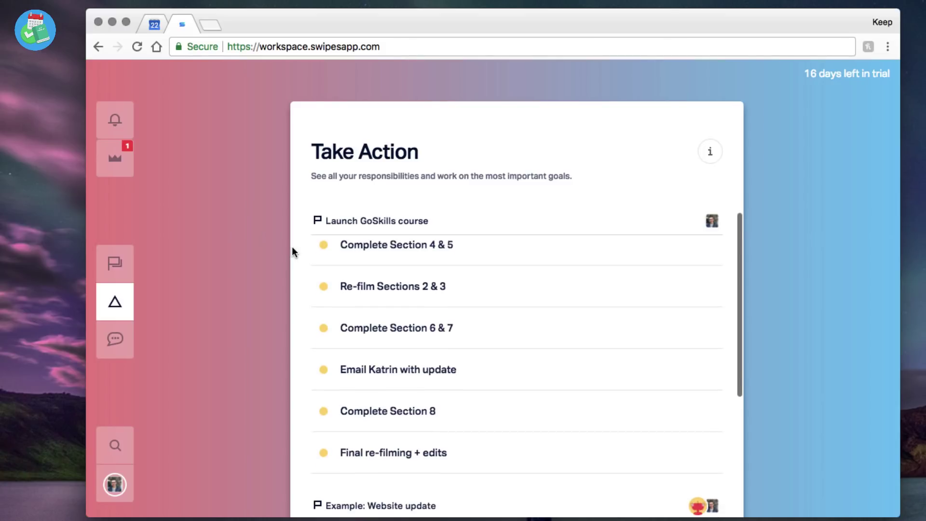
pyautogui.scroll(1, 291, 247)
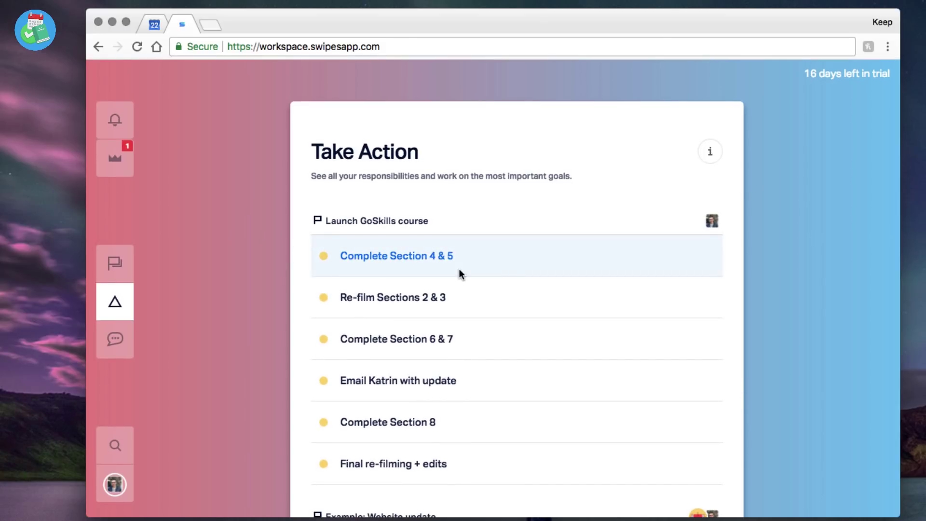
pyautogui.scroll(-5, 537, 314)
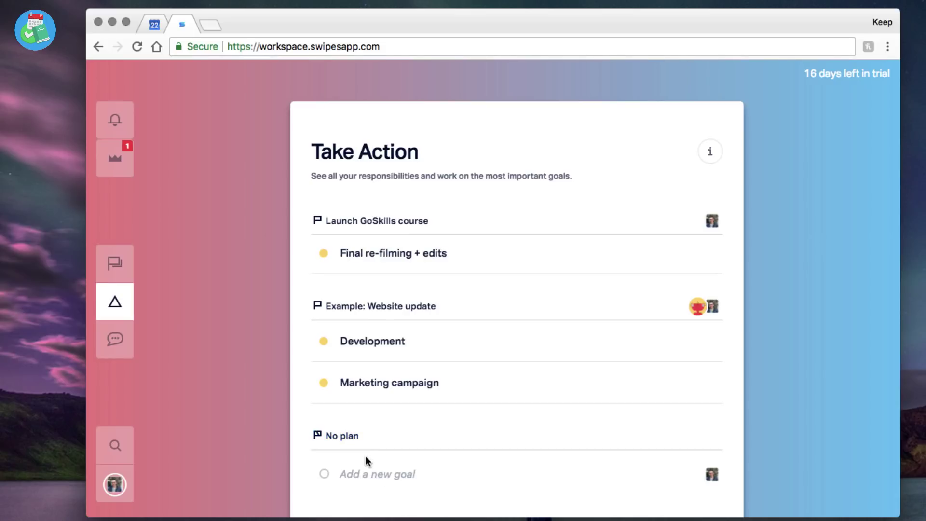
pyautogui.click(372, 338)
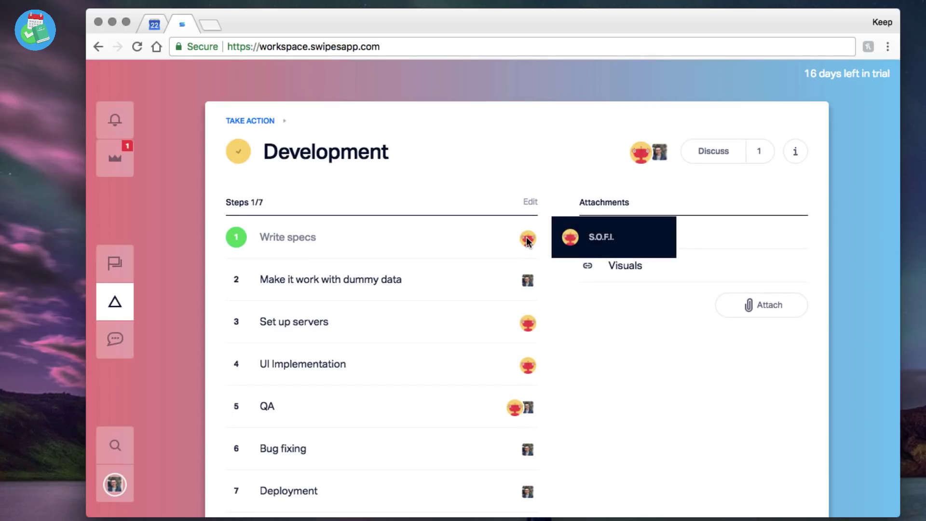
pyautogui.click(528, 202)
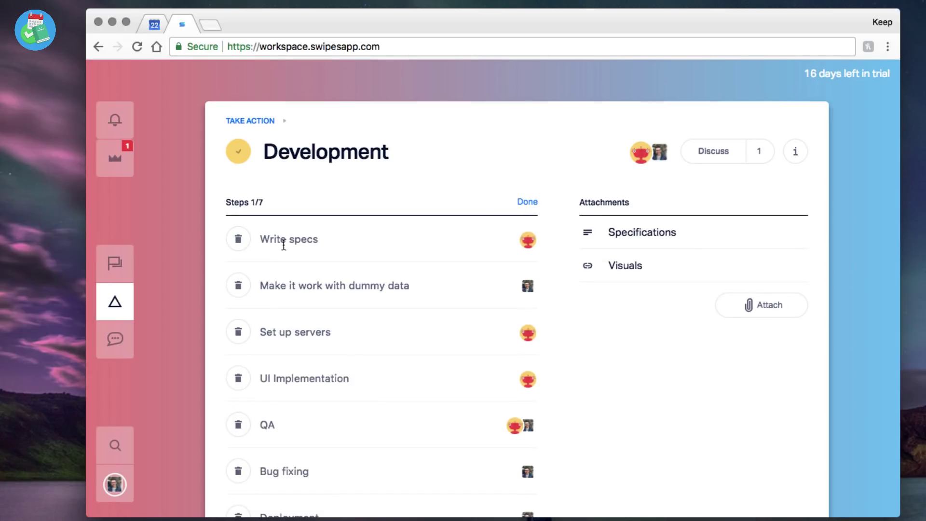
pyautogui.click(528, 202)
pyautogui.click(258, 119)
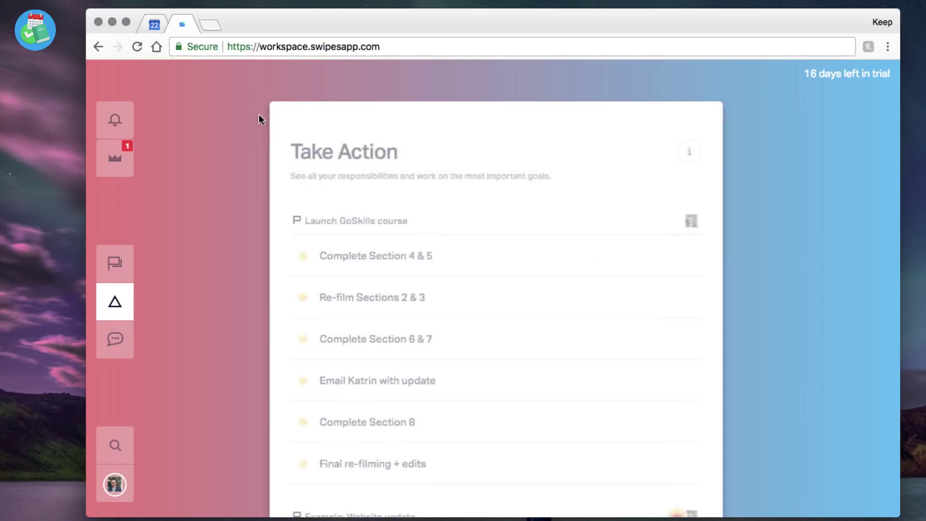
pyautogui.click(323, 254)
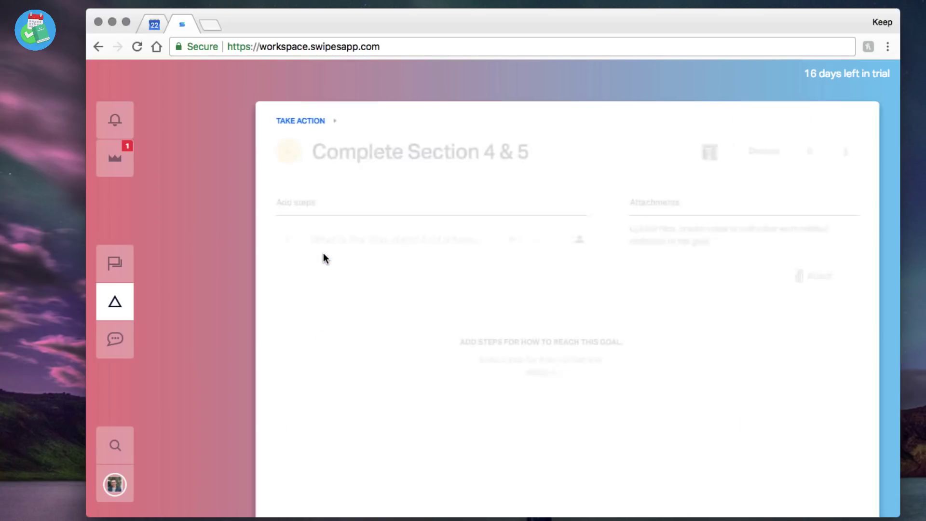
pyautogui.click(242, 121)
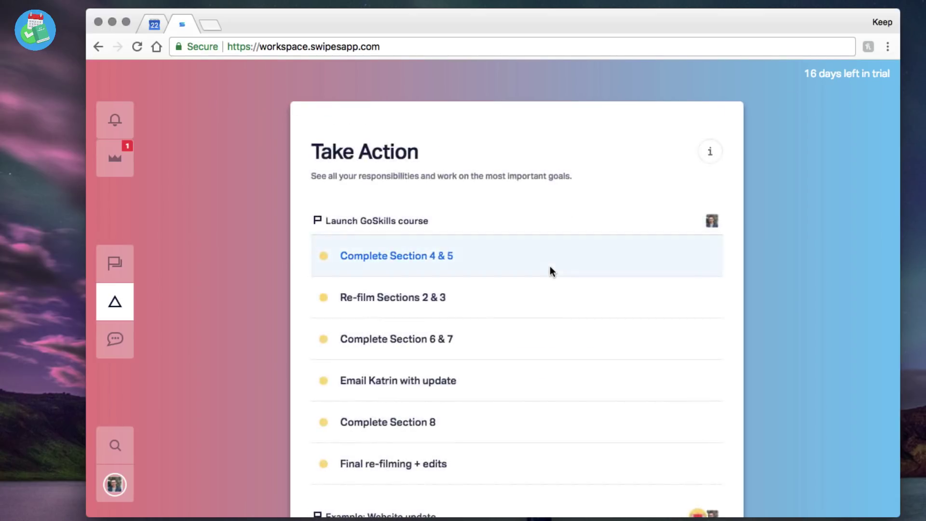
pyautogui.scroll(-5, 549, 269)
pyautogui.click(553, 263)
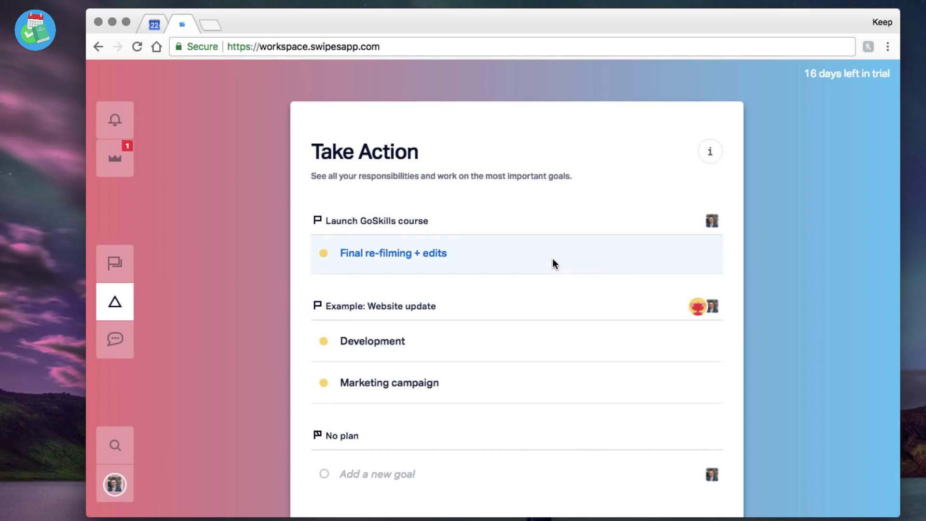
pyautogui.scroll(5, 551, 259)
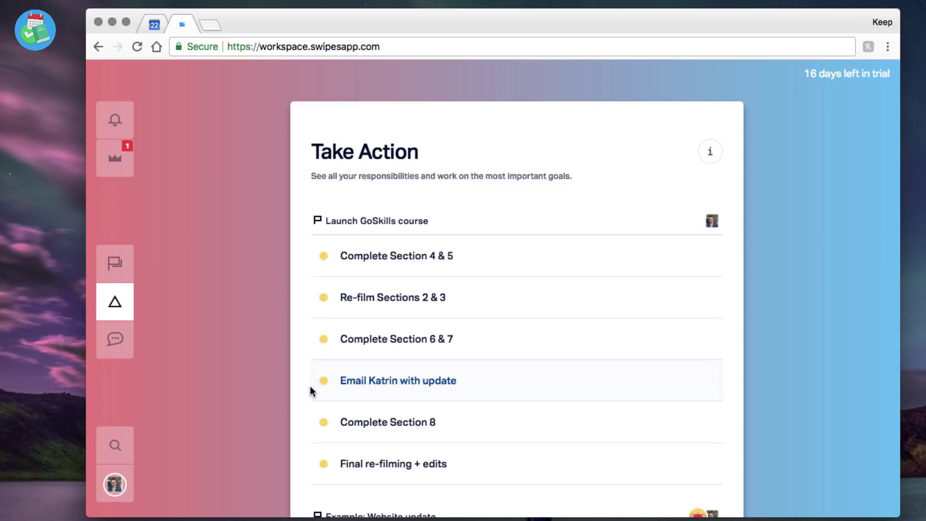
# Step: Start a new Discuss post and set its type to Ask a question
pyautogui.click(107, 340)
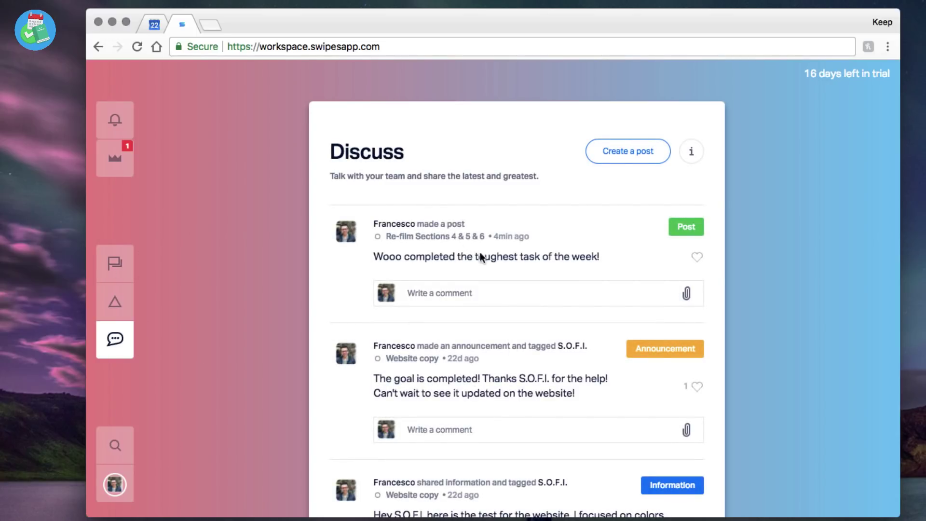
pyautogui.click(620, 159)
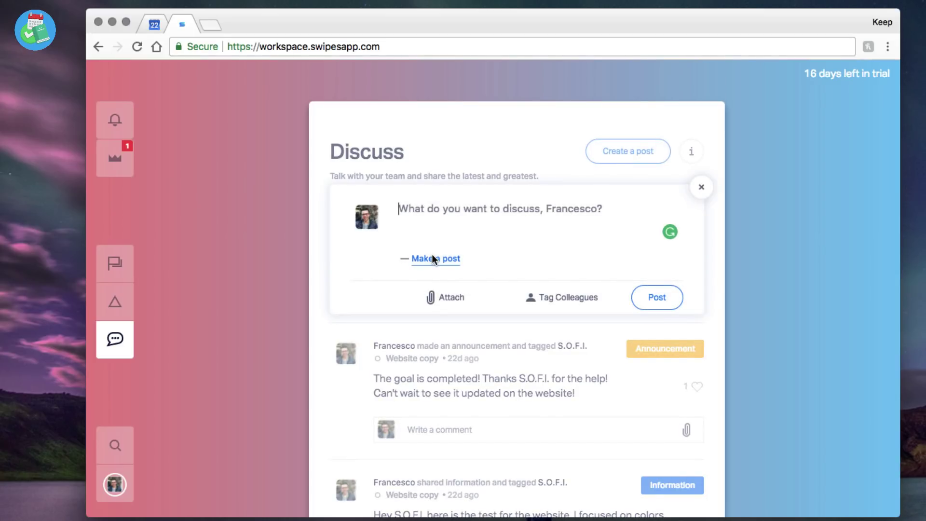
pyautogui.click(432, 256)
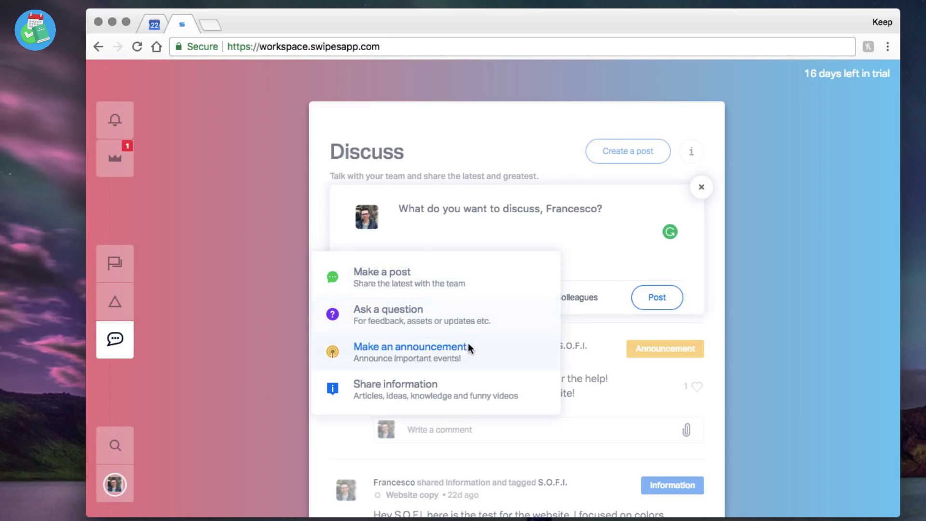
pyautogui.click(476, 375)
pyautogui.click(450, 257)
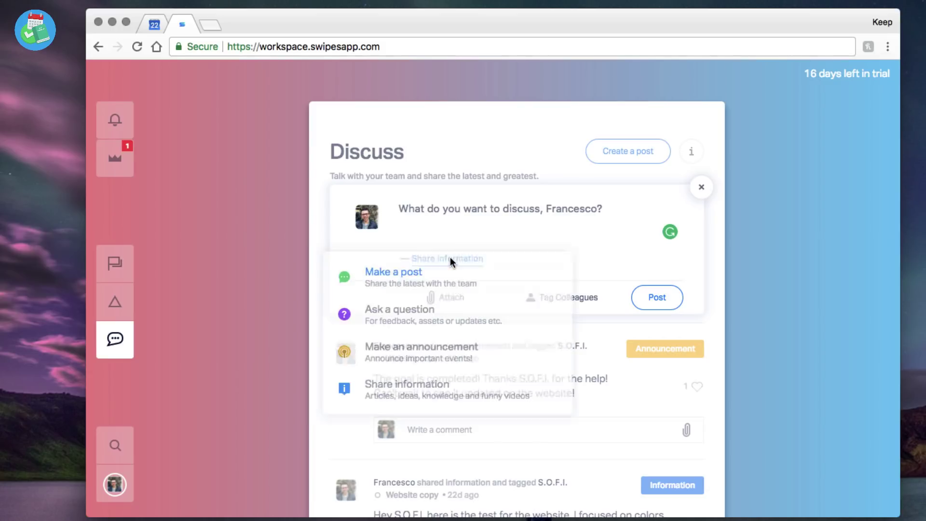
pyautogui.click(445, 305)
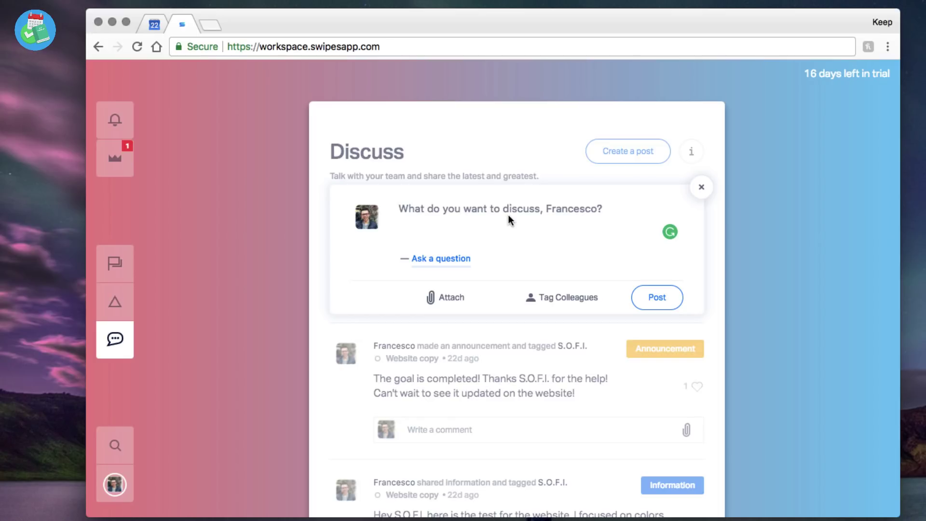
# Step: Ask 'What do I have for lunch?', tag the other workspace member, and post it
pyautogui.write('What do ')
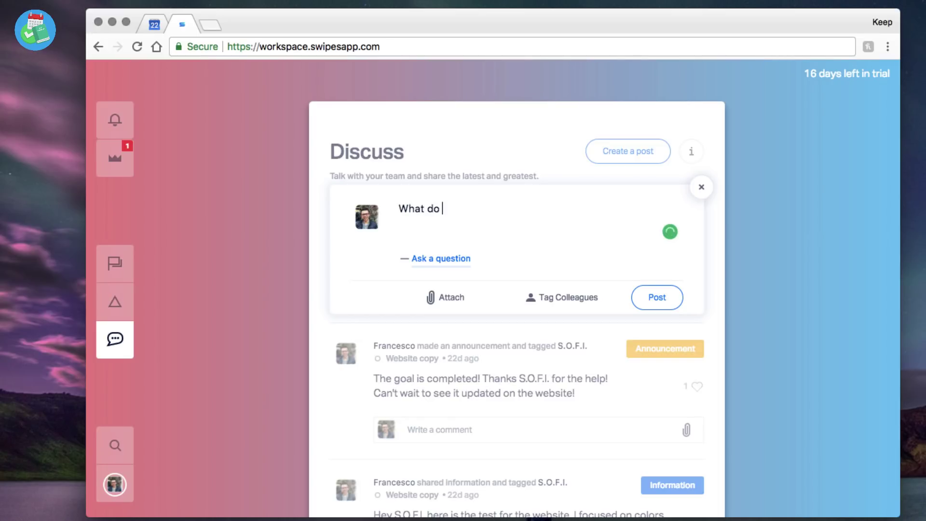
pyautogui.write('I have for linch')
pyautogui.press('BackSpace')
pyautogui.press('BackSpace')
pyautogui.press('BackSpace')
pyautogui.press('BackSpace')
pyautogui.write('unch?')
pyautogui.click(567, 299)
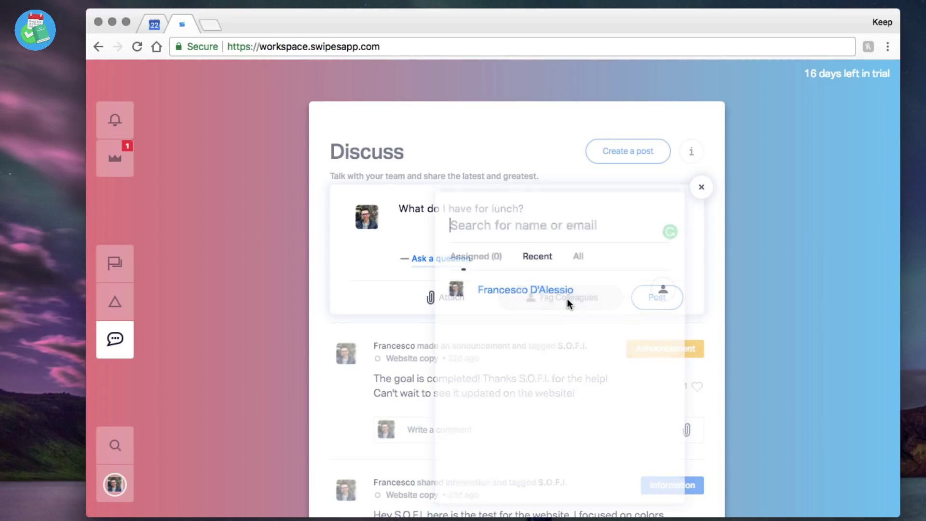
pyautogui.click(576, 257)
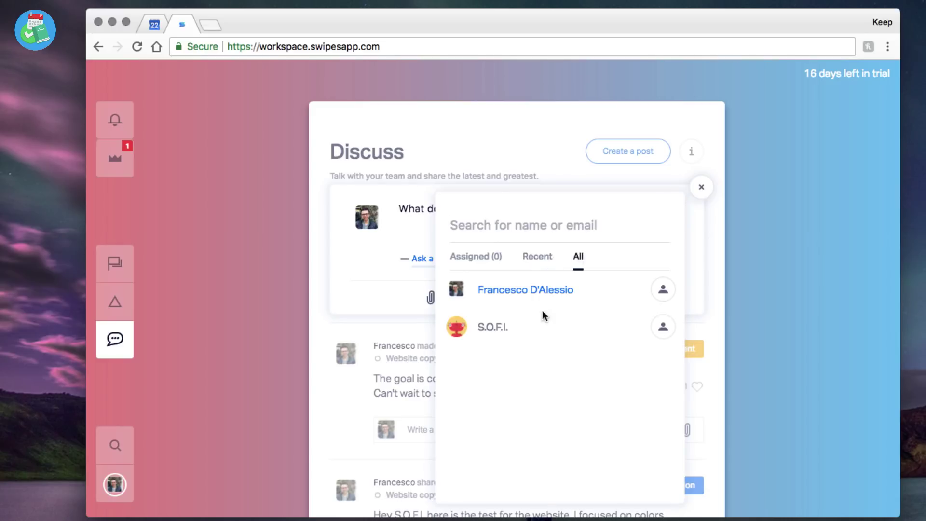
pyautogui.click(662, 326)
pyautogui.click(690, 249)
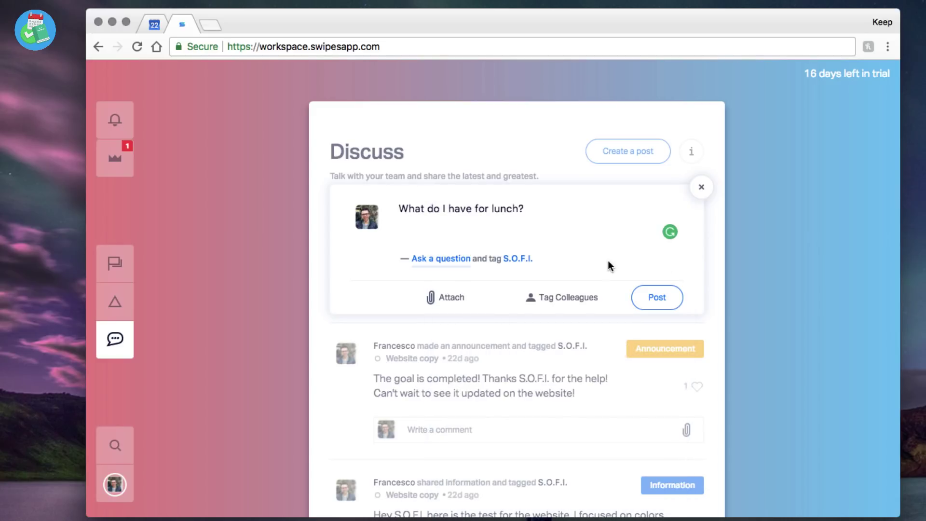
pyautogui.click(670, 299)
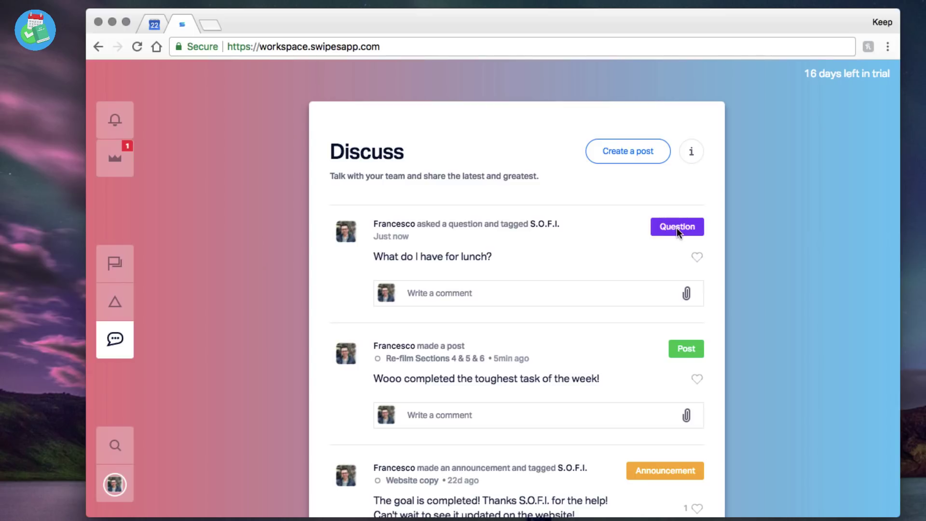
pyautogui.scroll(-12, 675, 405)
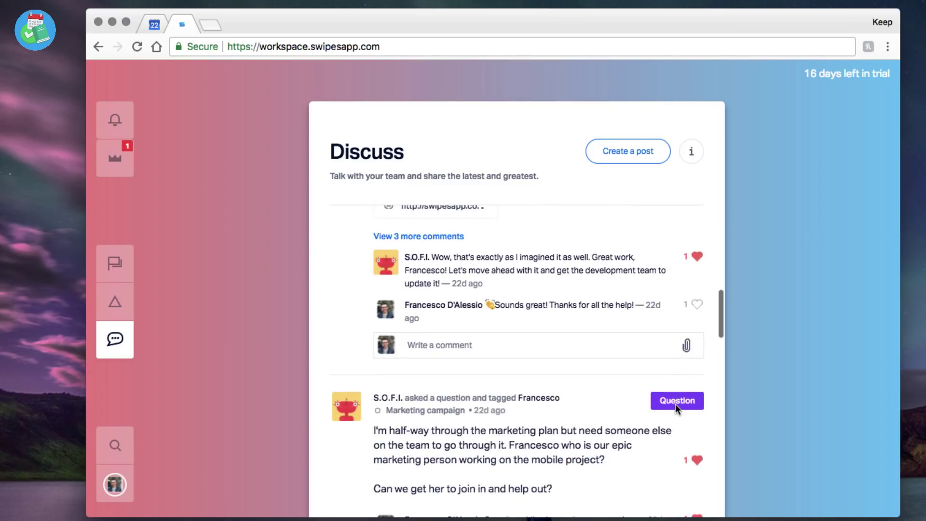
pyautogui.scroll(-3, 675, 404)
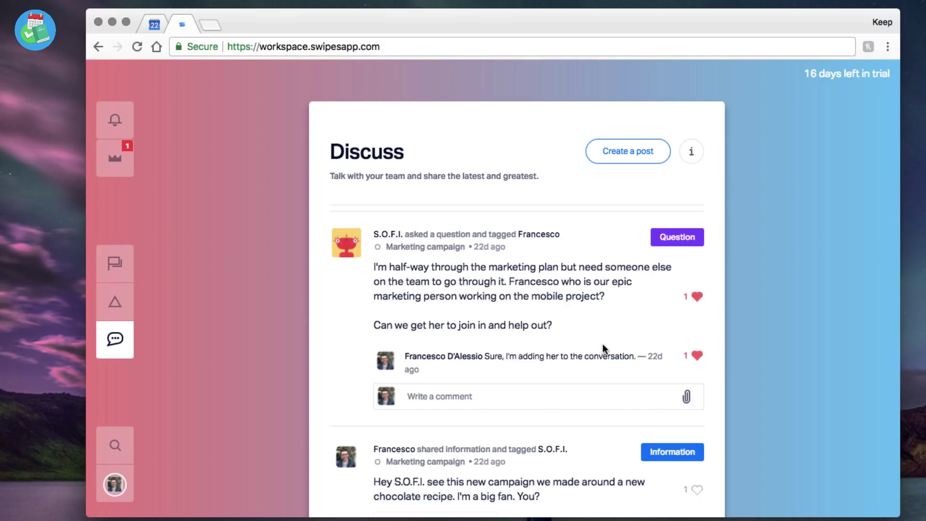
pyautogui.scroll(1, 602, 345)
pyautogui.scroll(12, 603, 343)
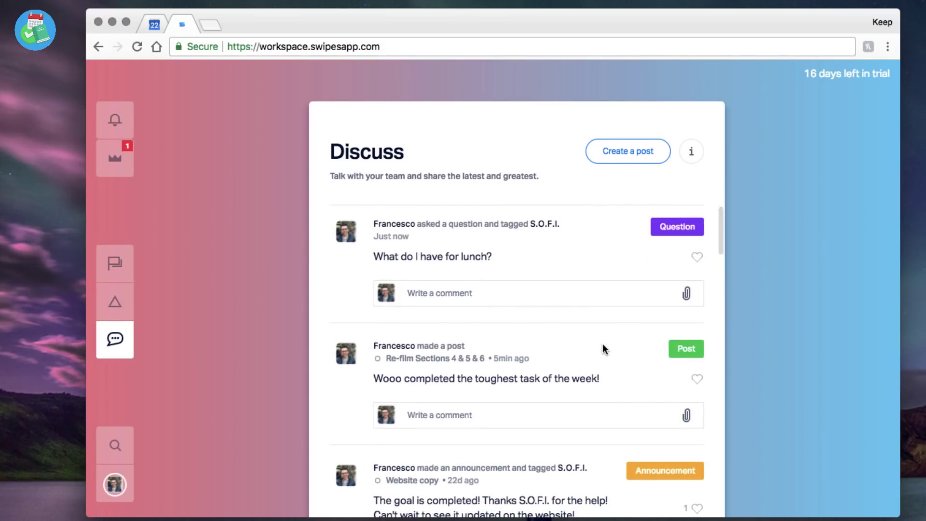
pyautogui.scroll(-2, 655, 263)
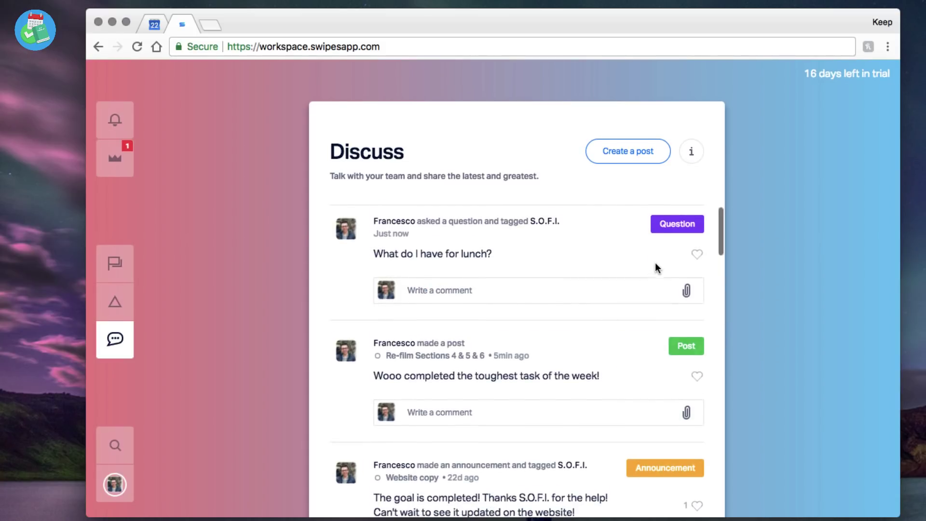
pyautogui.scroll(-3, 684, 278)
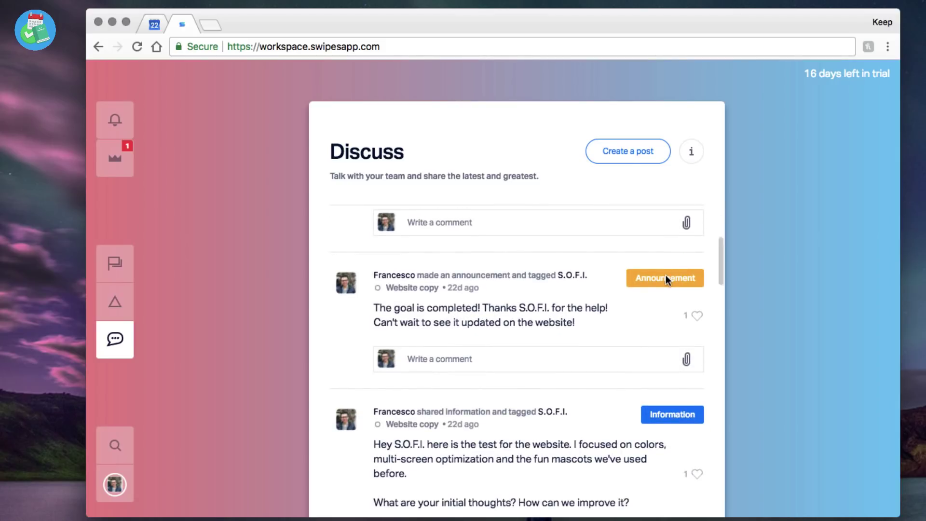
pyautogui.scroll(4, 601, 264)
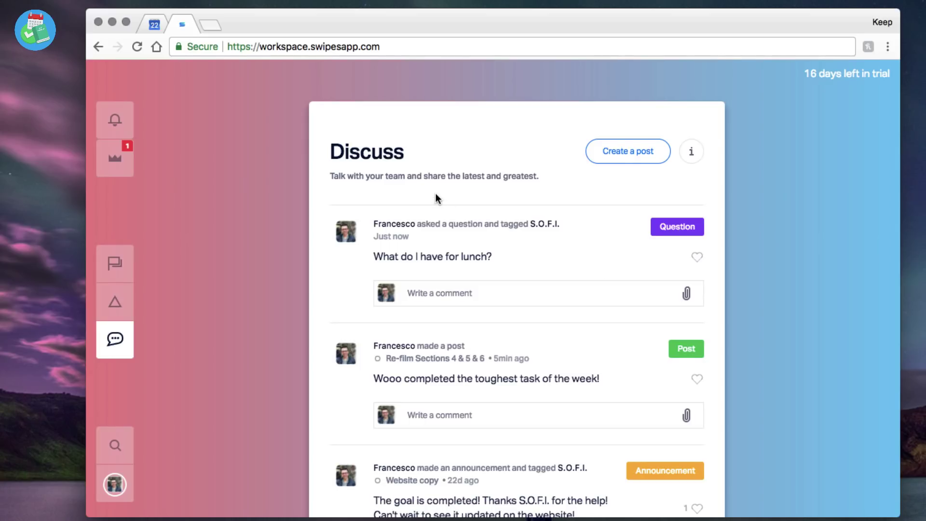
pyautogui.click(473, 291)
pyautogui.click(685, 293)
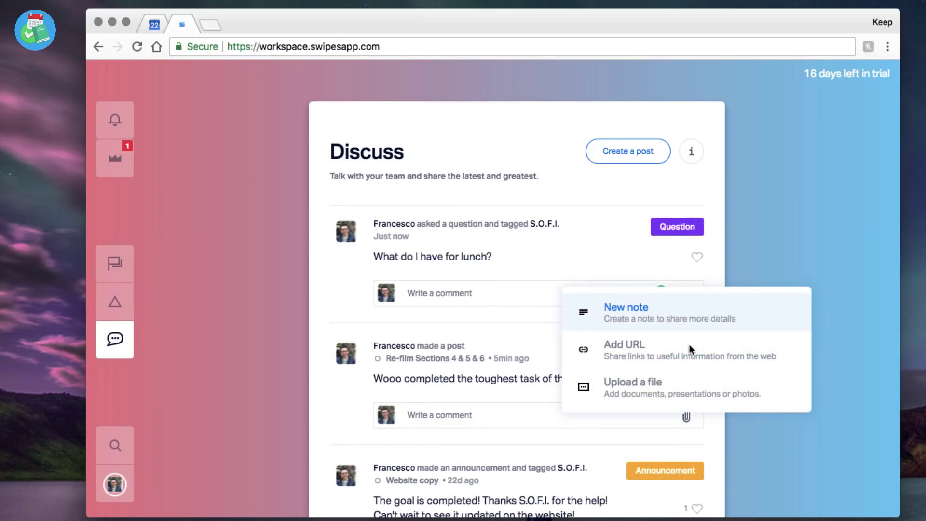
pyautogui.click(685, 292)
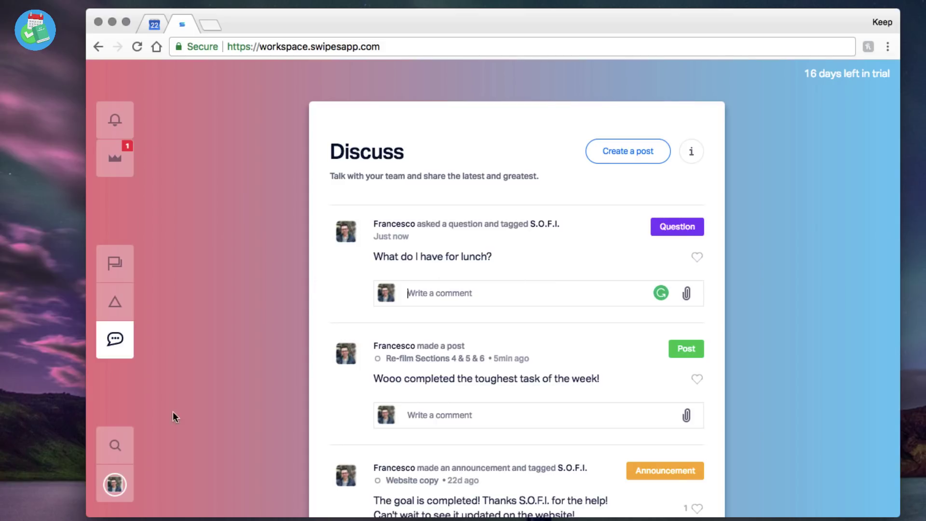
# Step: Search for 'design', replace the query with 'website', then clear the search field
pyautogui.click(128, 444)
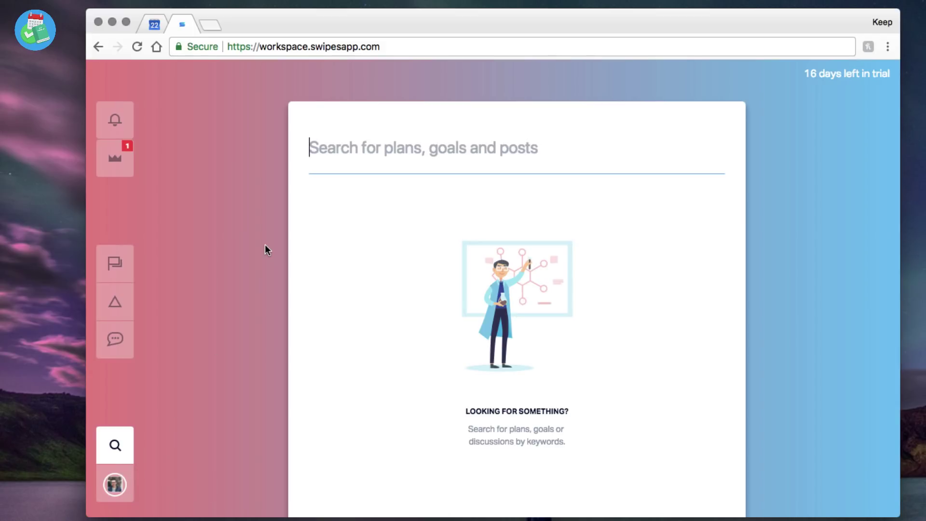
pyautogui.write('design')
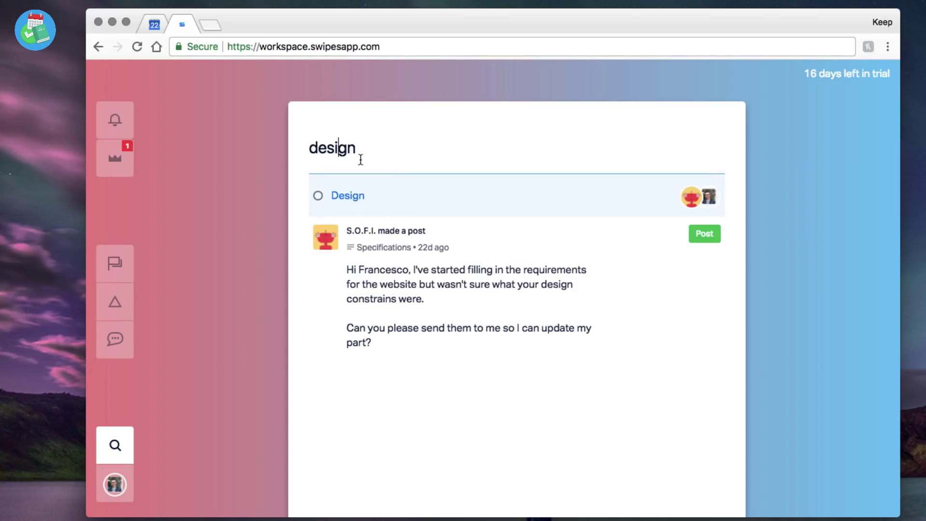
pyautogui.doubleClick(347, 147)
pyautogui.write('website')
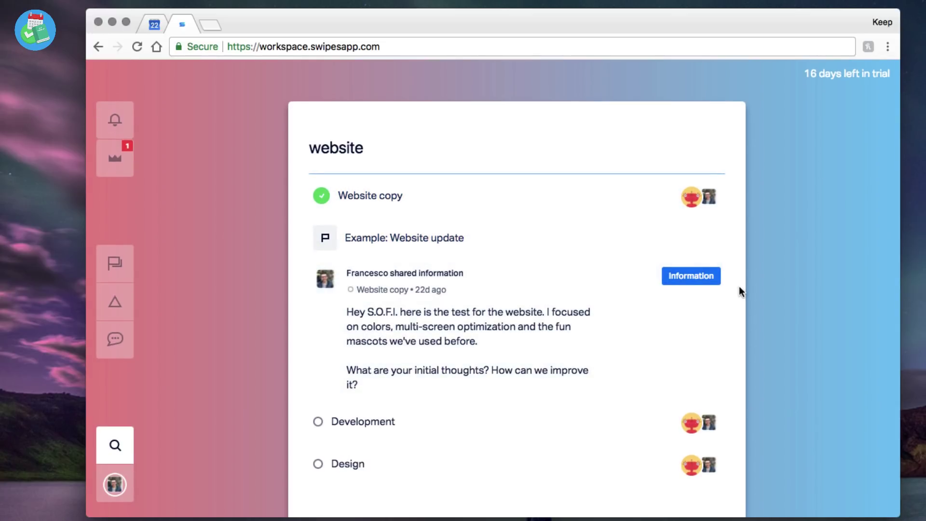
pyautogui.press('super+a')
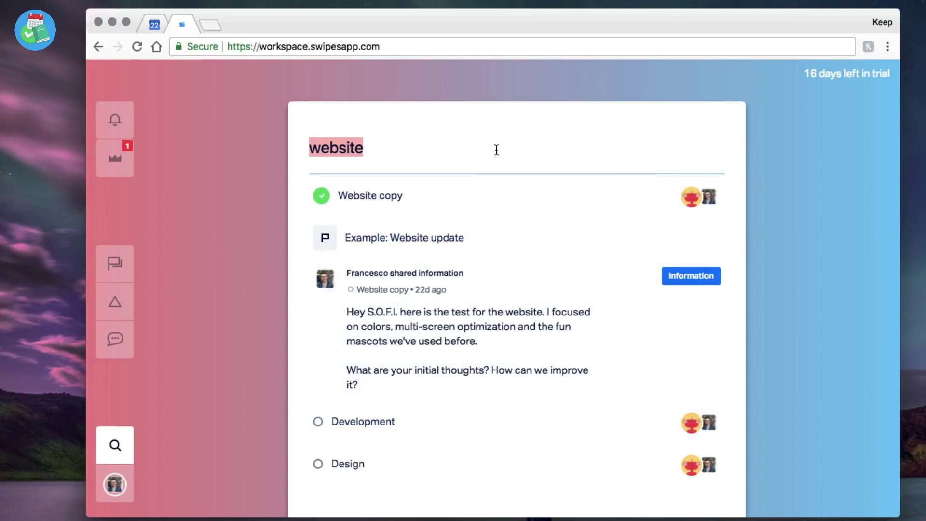
pyautogui.press('BackSpace')
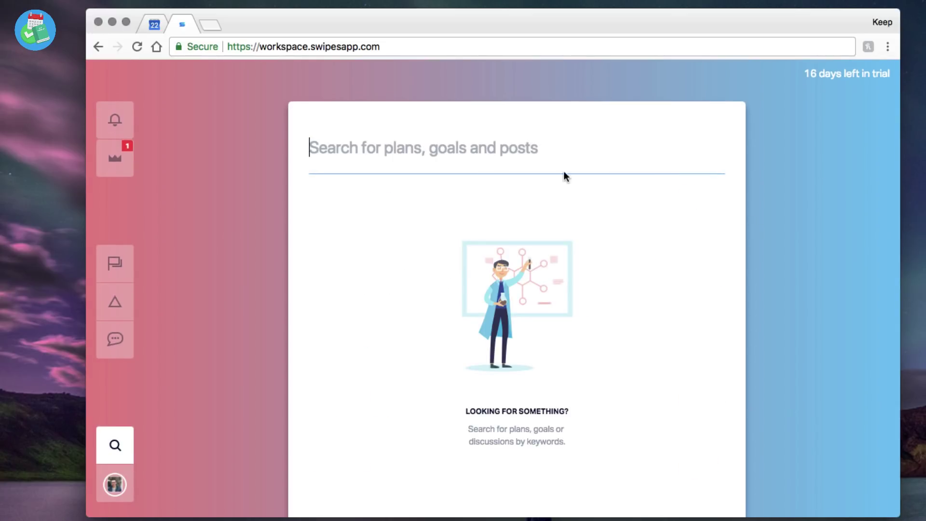
# Step: View the My profile, Team account and Onboarding pages, returning to the account overview after each
pyautogui.click(113, 483)
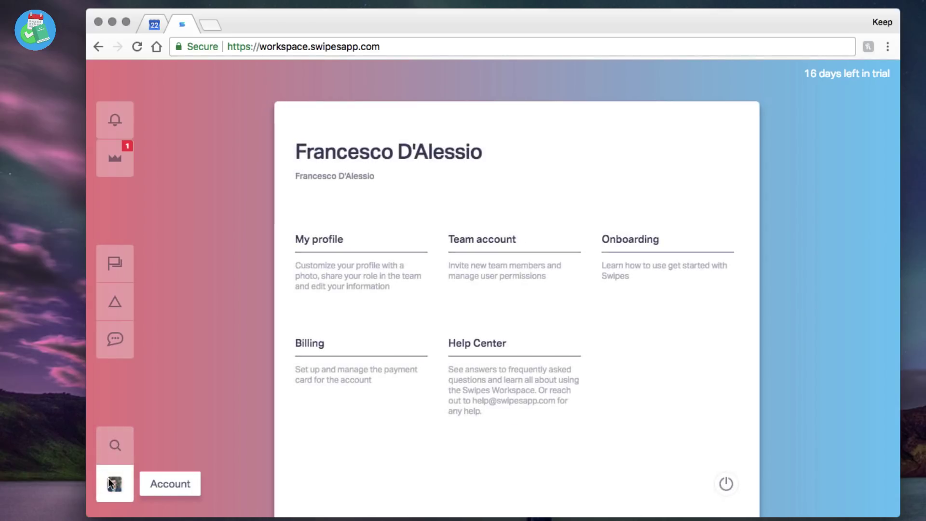
pyautogui.click(363, 248)
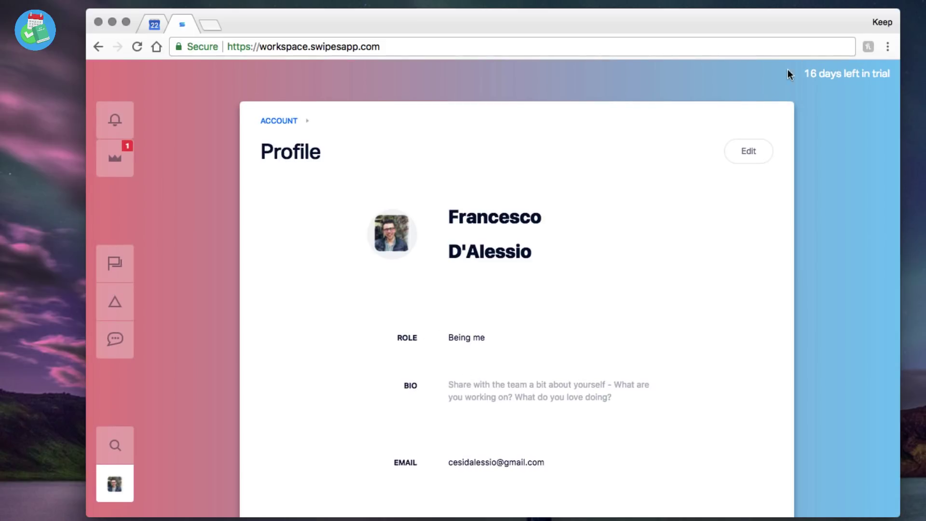
pyautogui.click(282, 119)
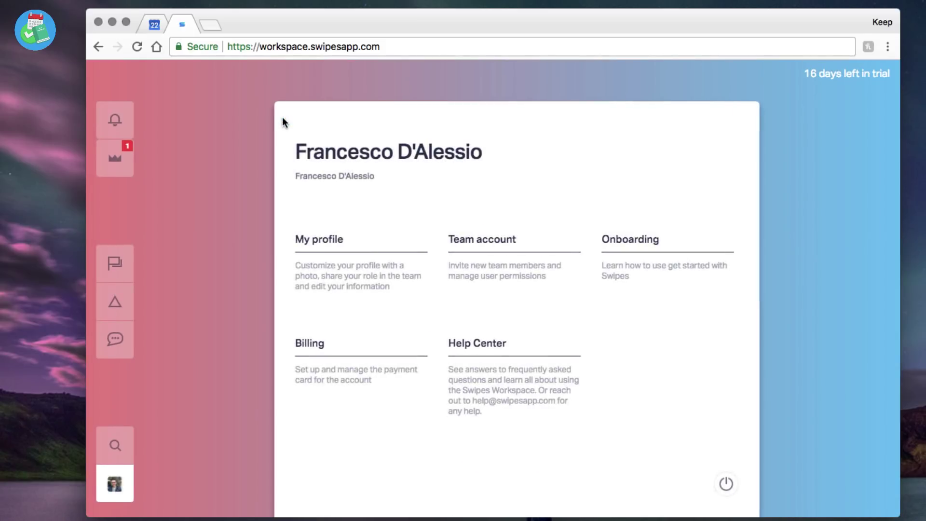
pyautogui.click(462, 243)
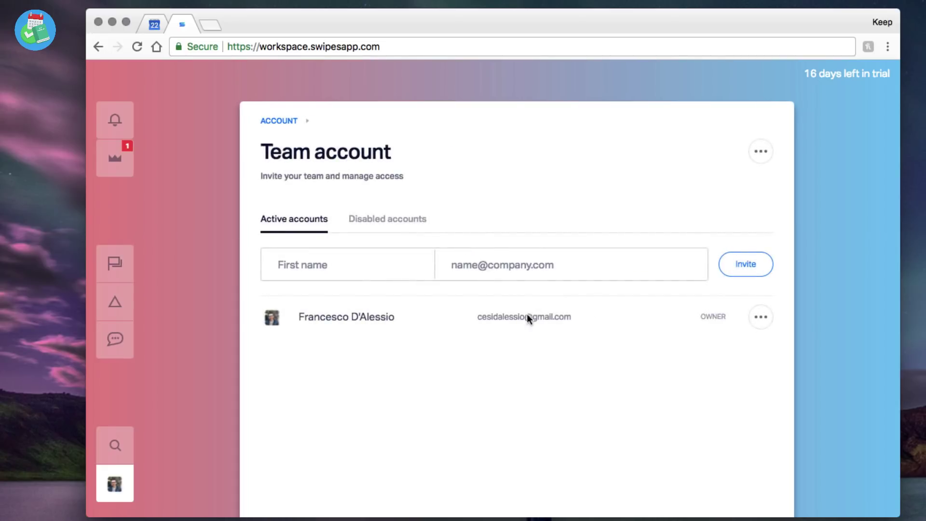
pyautogui.click(273, 118)
pyautogui.click(628, 267)
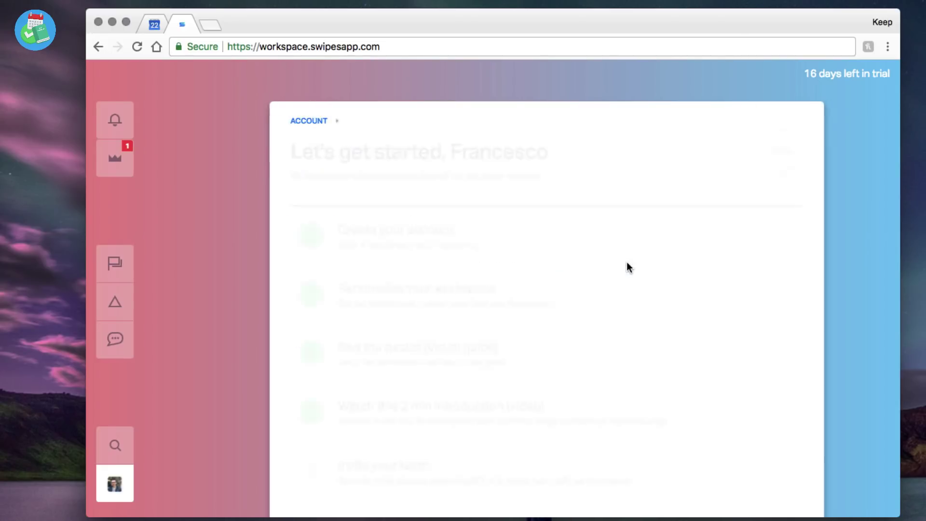
pyautogui.click(280, 122)
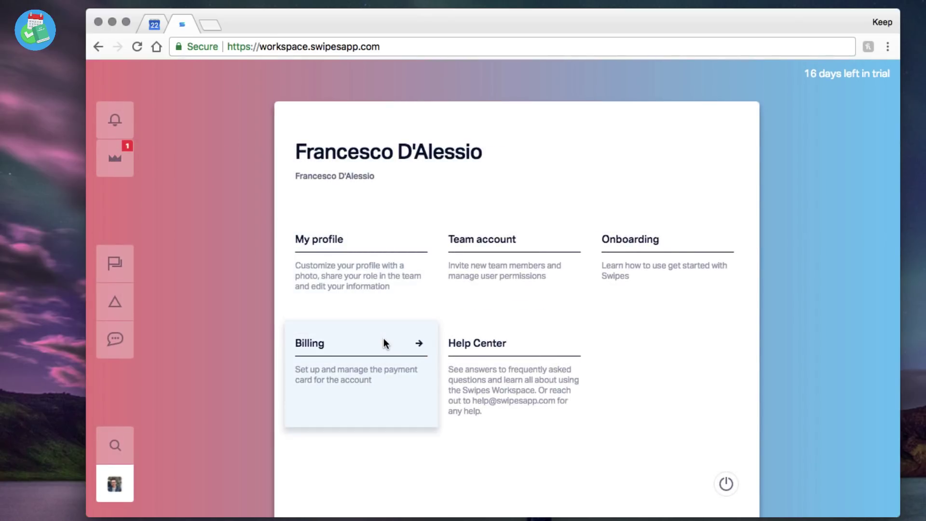
# Step: Select the $6-per-user billed-annually option ($72 yearly), then return to the Plan page
pyautogui.click(383, 337)
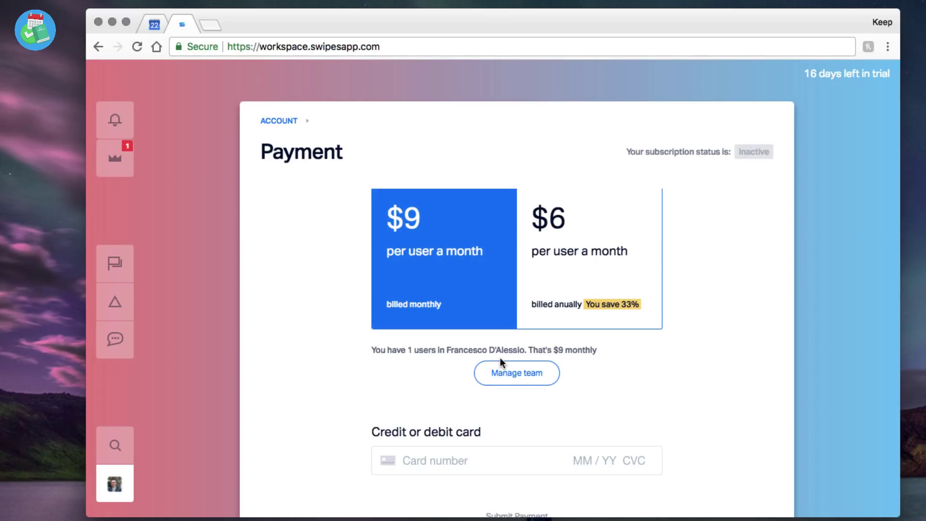
pyautogui.scroll(-3, 500, 357)
pyautogui.scroll(4, 429, 355)
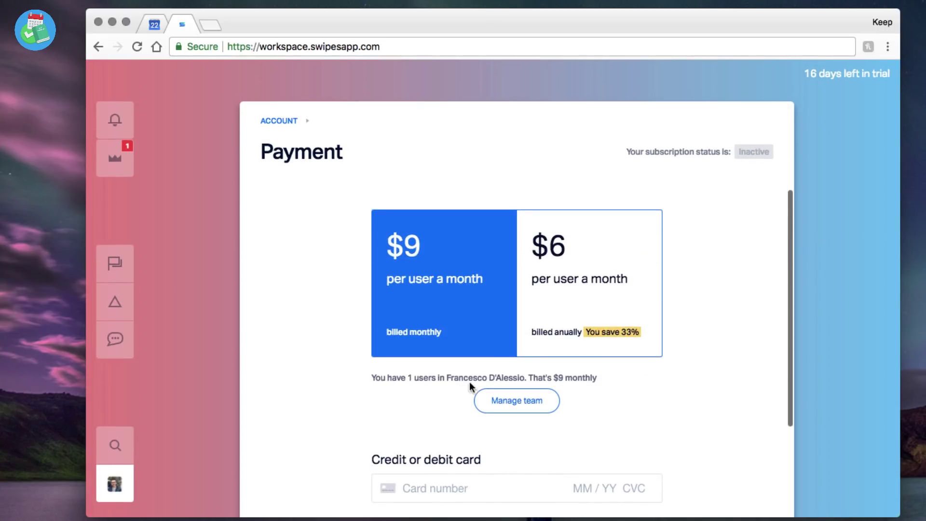
pyautogui.click(560, 276)
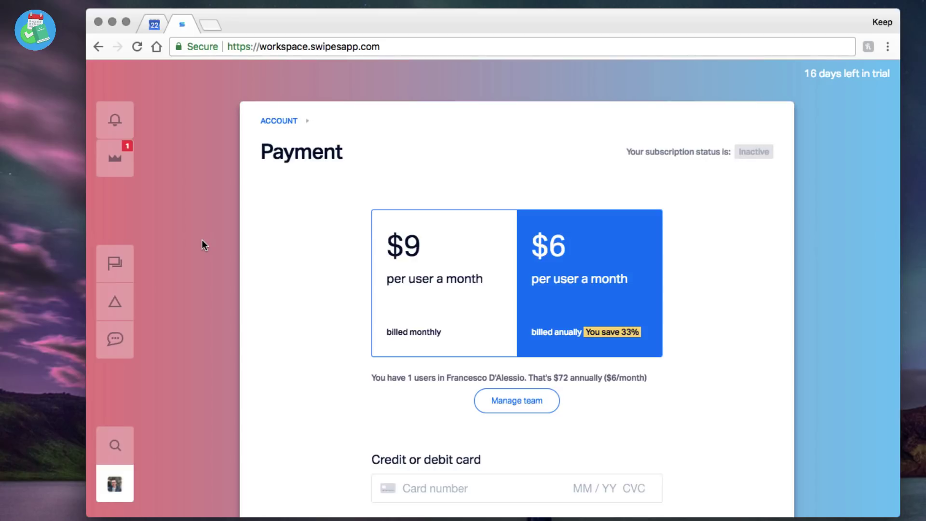
pyautogui.click(128, 260)
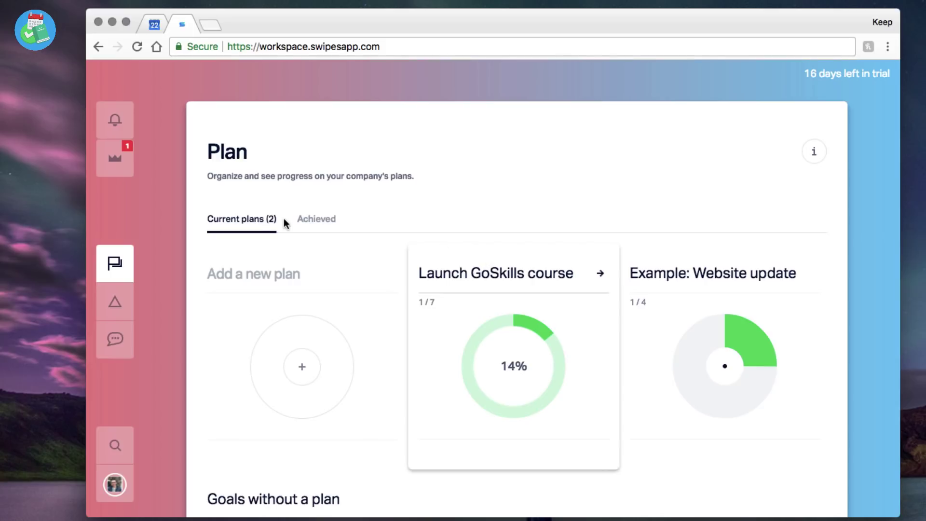
# Step: Open the 'Launch GoSkills course' plan to see its six Now goals
pyautogui.scroll(-1, 511, 415)
pyautogui.scroll(-5, 510, 413)
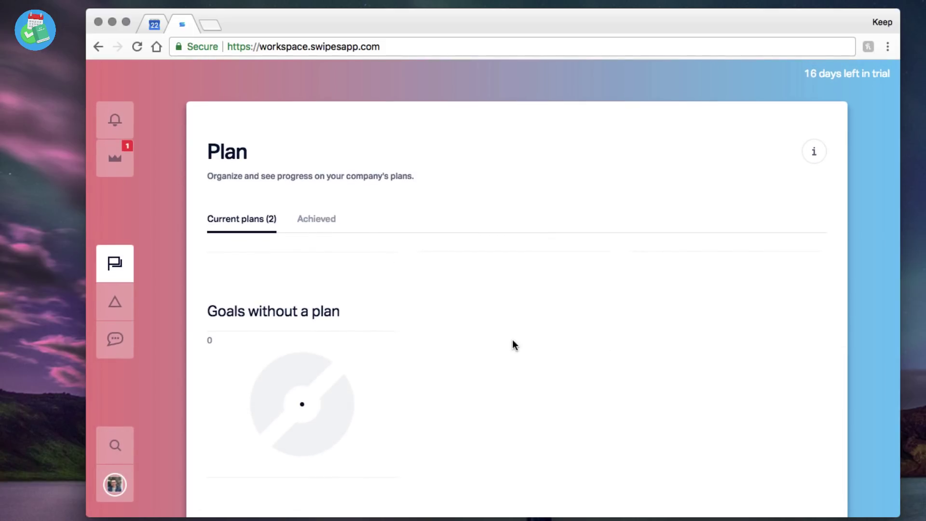
pyautogui.scroll(4, 512, 343)
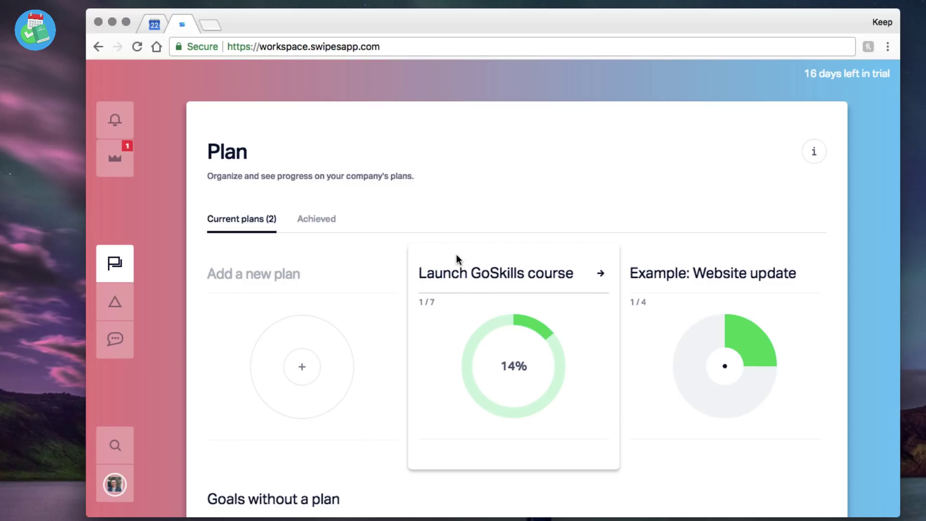
pyautogui.click(505, 269)
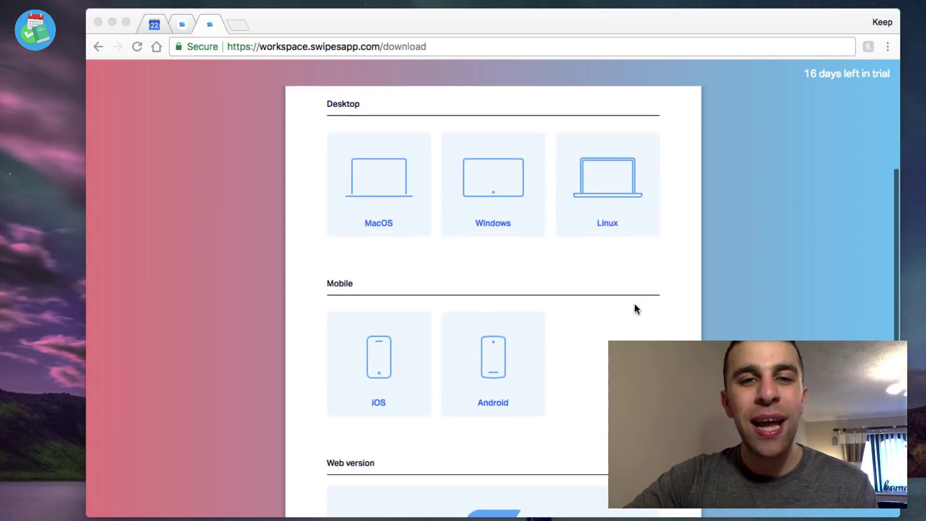
# Step: Look over the MacOS, Windows, Linux, iOS, Android and web download options, then close the tab
pyautogui.scroll(-2, 635, 308)
pyautogui.scroll(4, 636, 309)
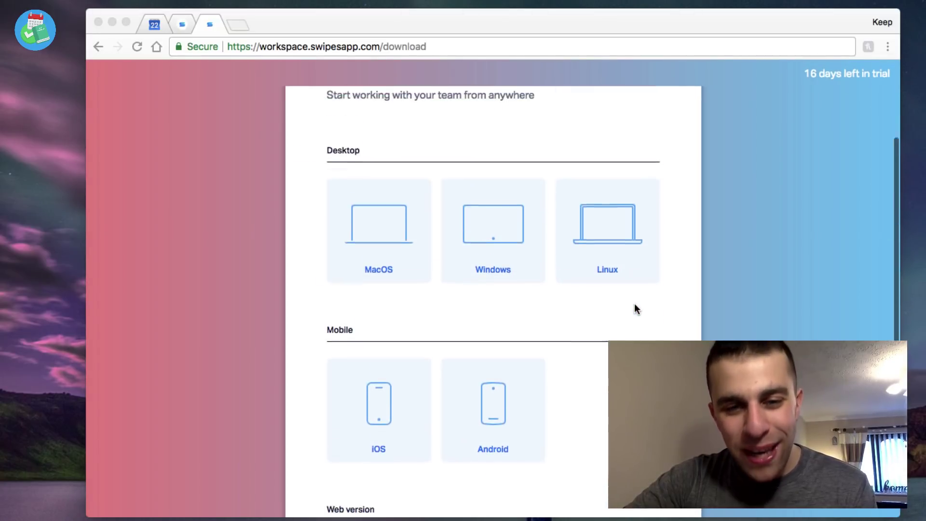
pyautogui.scroll(-3, 507, 265)
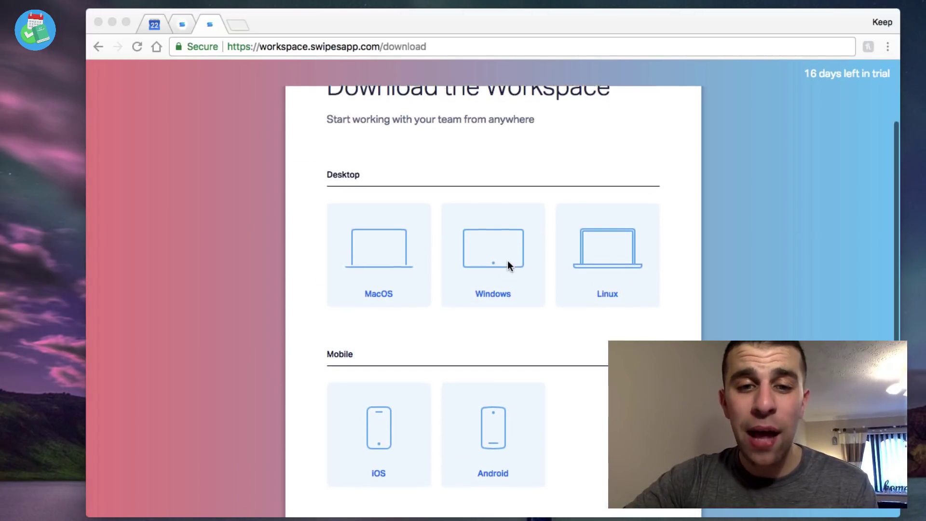
pyautogui.scroll(-2, 508, 265)
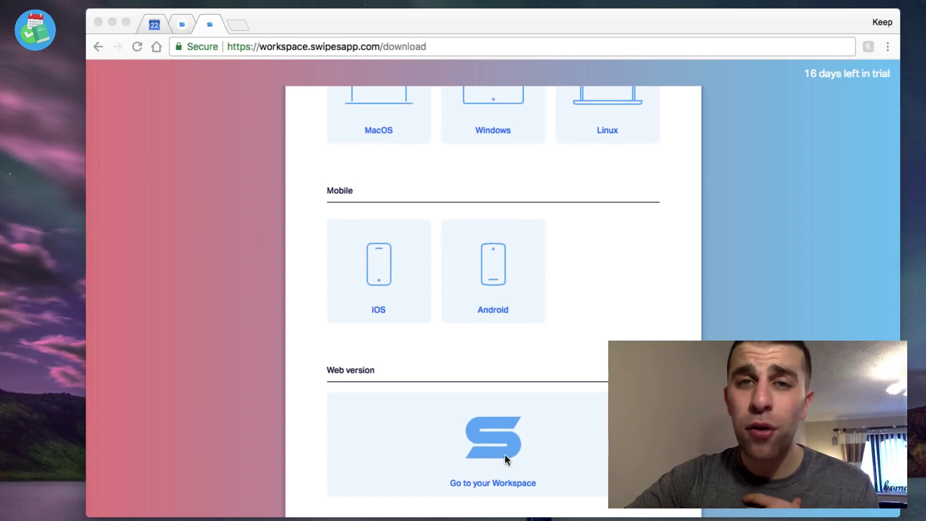
pyautogui.scroll(5, 504, 455)
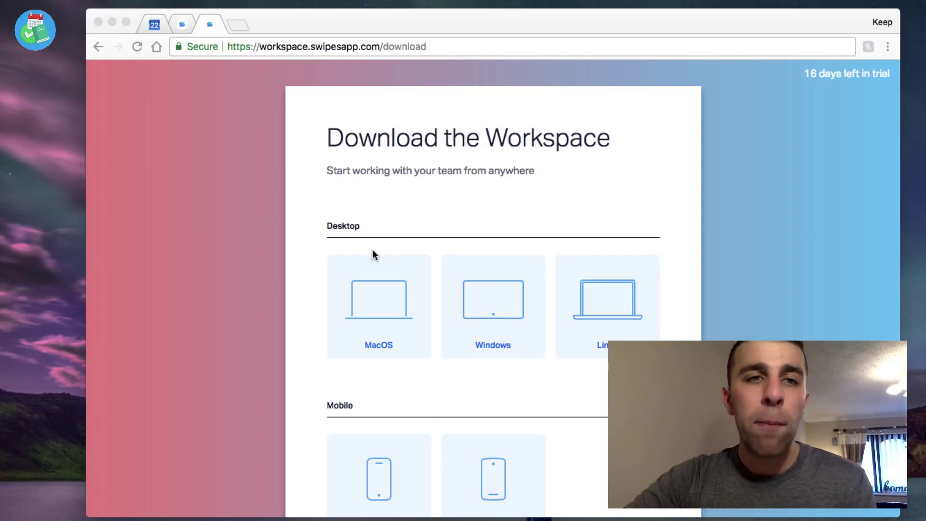
pyautogui.click(216, 23)
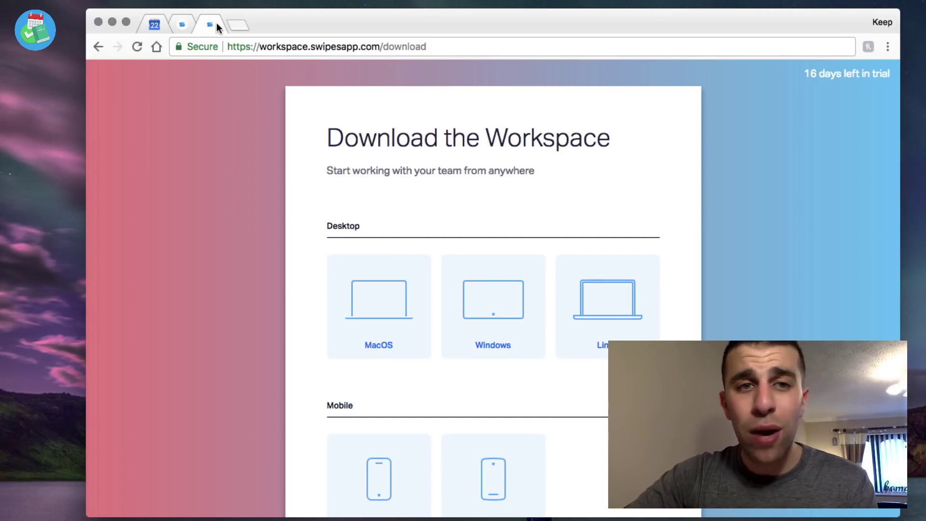